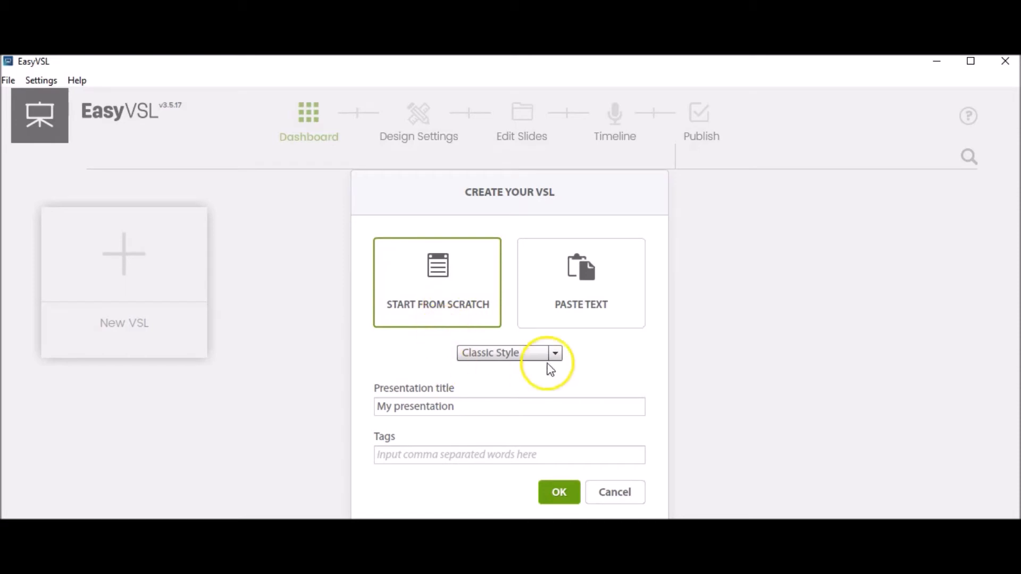
Step: Create a from-scratch Classic Style presentation titled "My presentation" and continue to slide editing with the color design
left_click(492, 407)
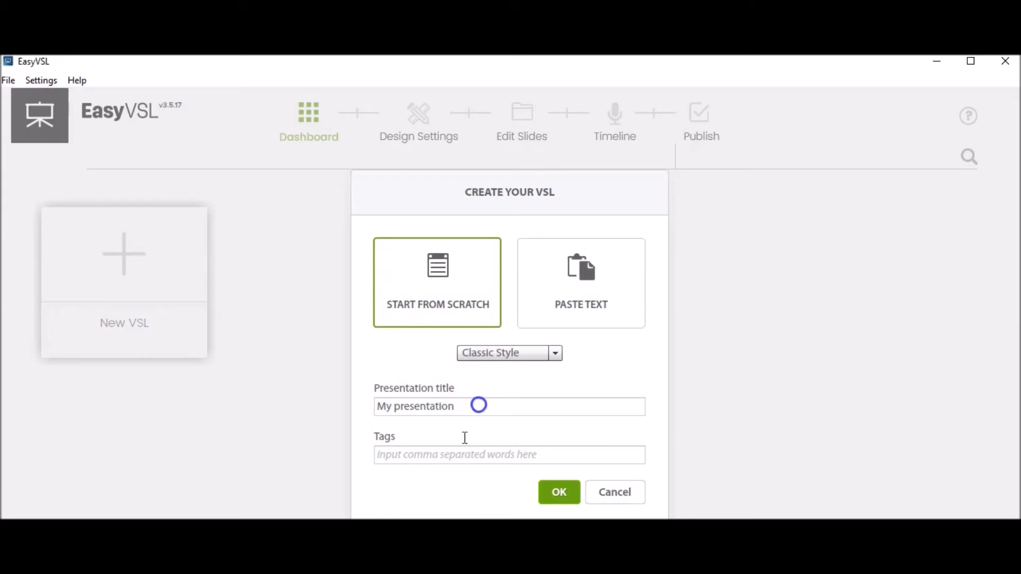
left_click(557, 497)
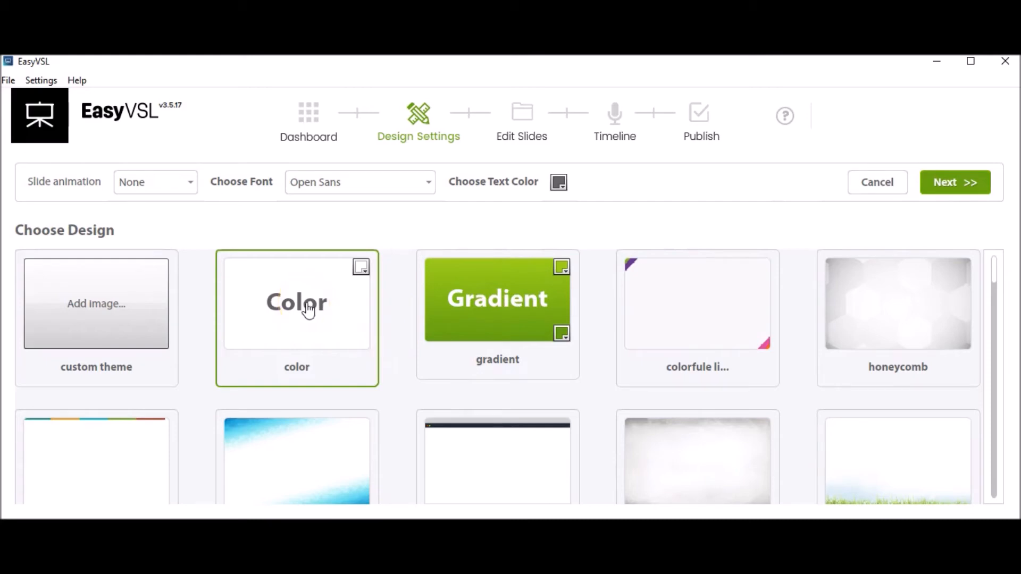
left_click_drag(996, 279, 997, 308)
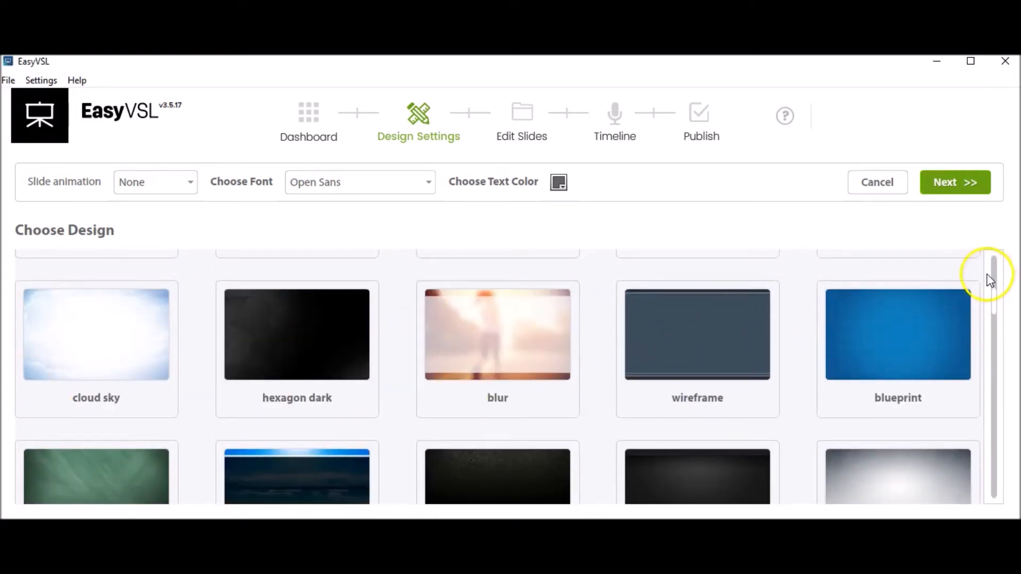
left_click_drag(990, 292, 1018, 439)
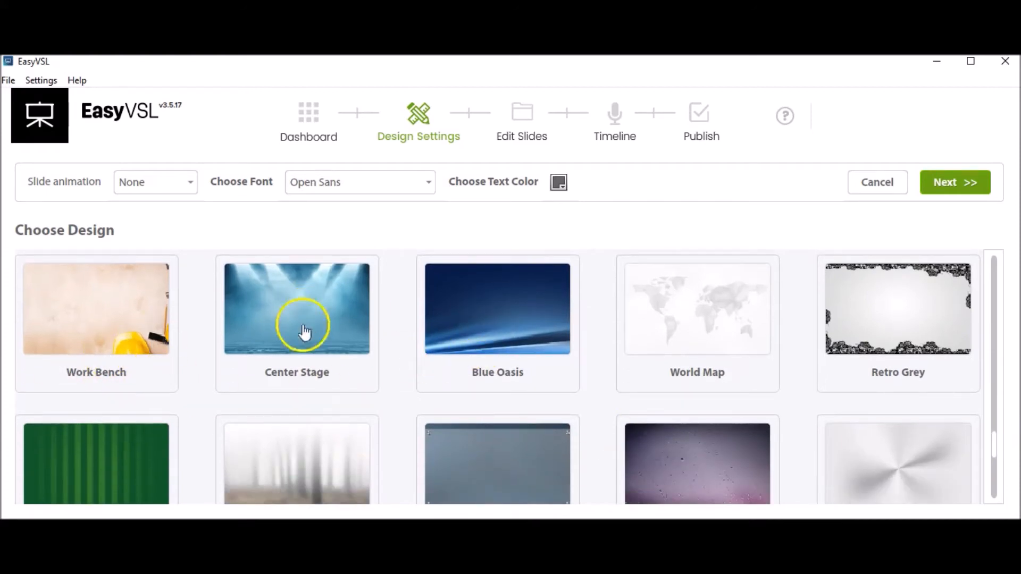
left_click_drag(998, 446, 997, 252)
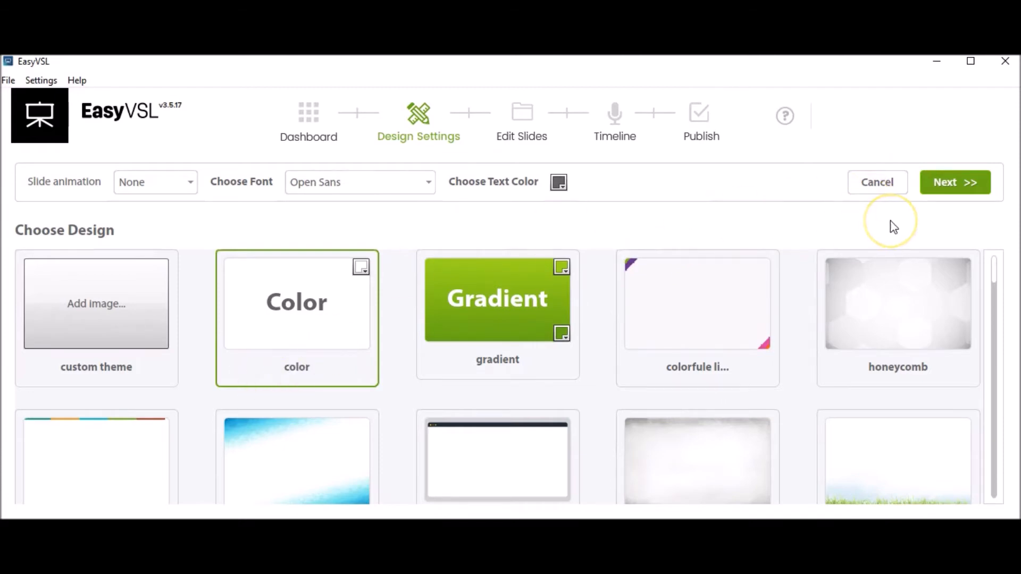
left_click(944, 213)
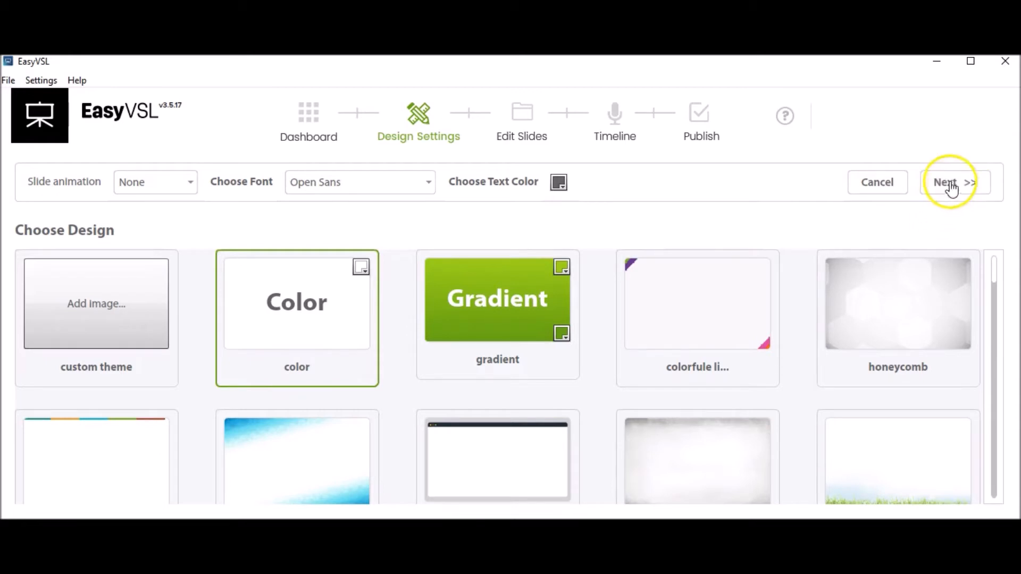
left_click(264, 323)
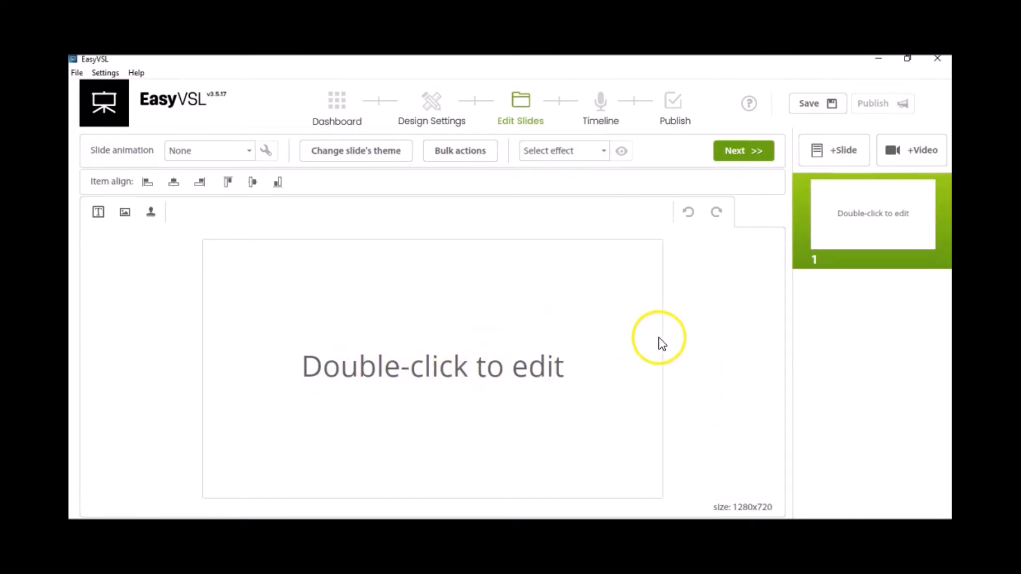
Step: Replace the first slide's placeholder text with the greeting "Hi, My Name is" followed by the presenter's first name
mouse_move(859, 234)
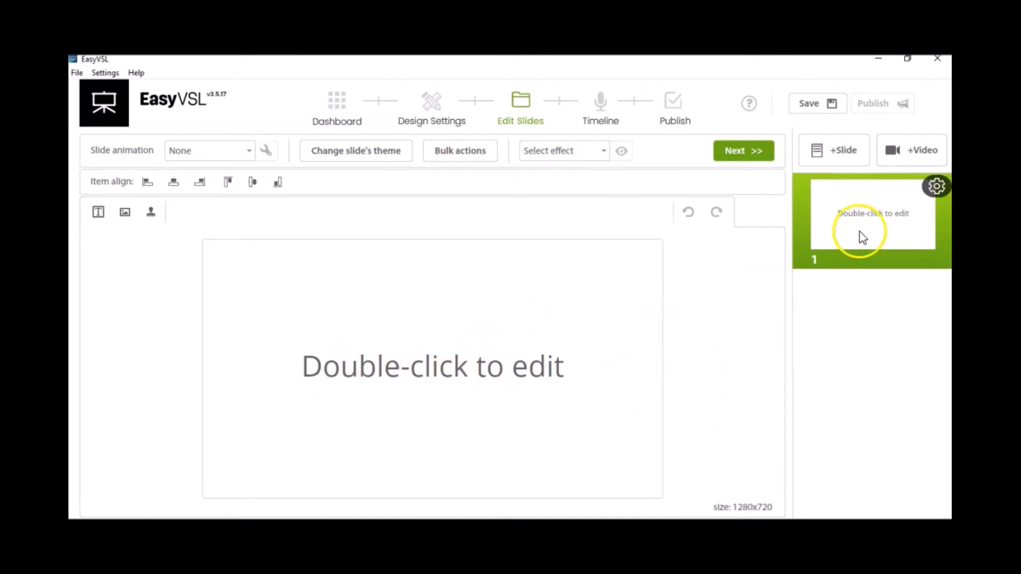
left_click(509, 369)
double_click(522, 368)
double_click(543, 374)
left_click(544, 374)
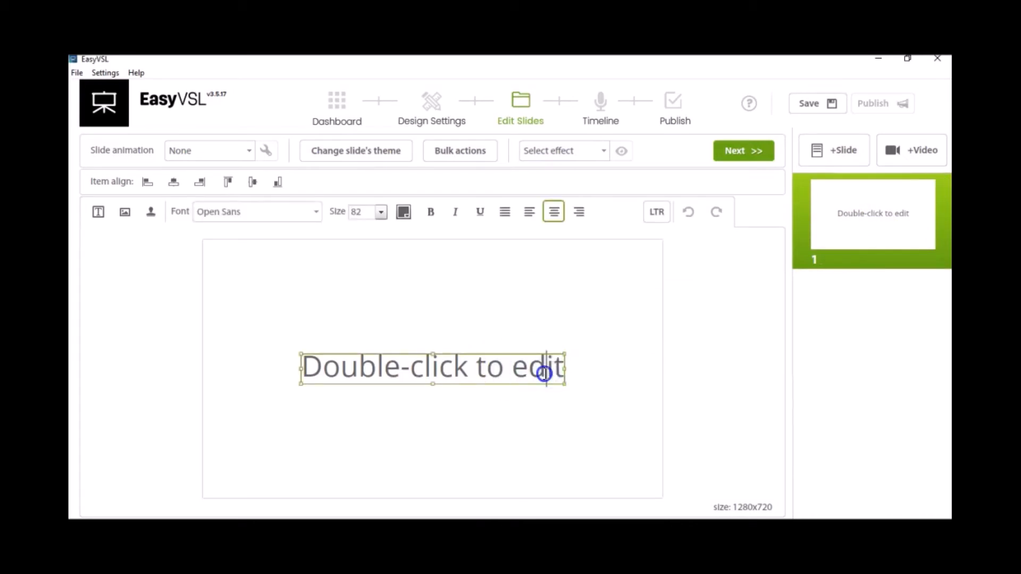
left_click_drag(556, 368, 310, 371)
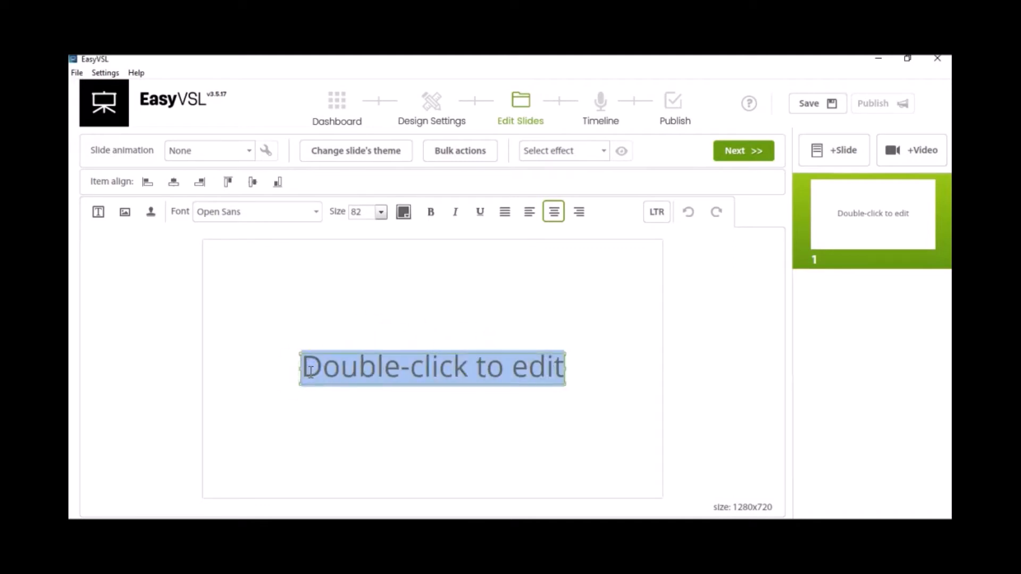
type("Hi ")
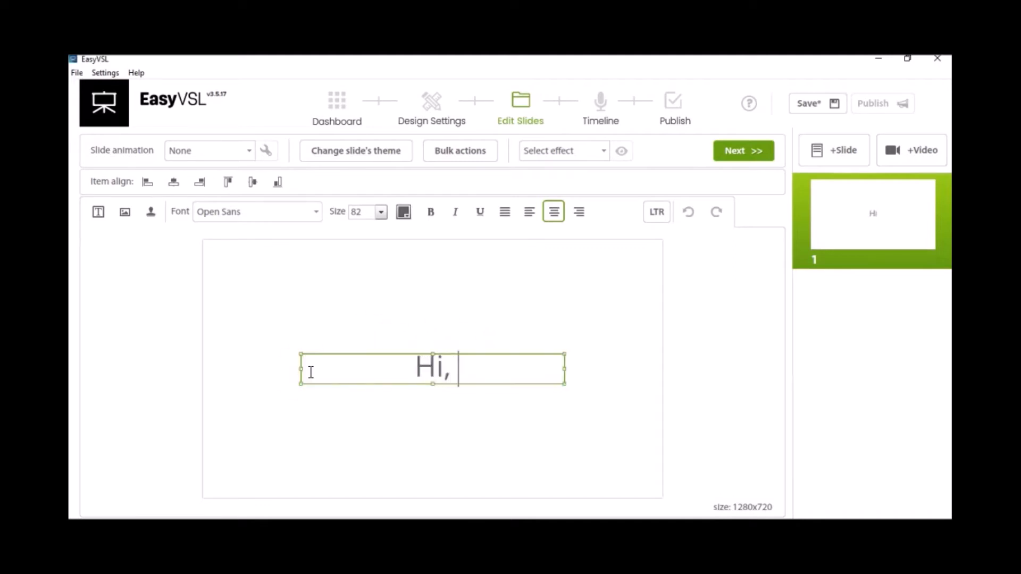
type(" My Nmae ")
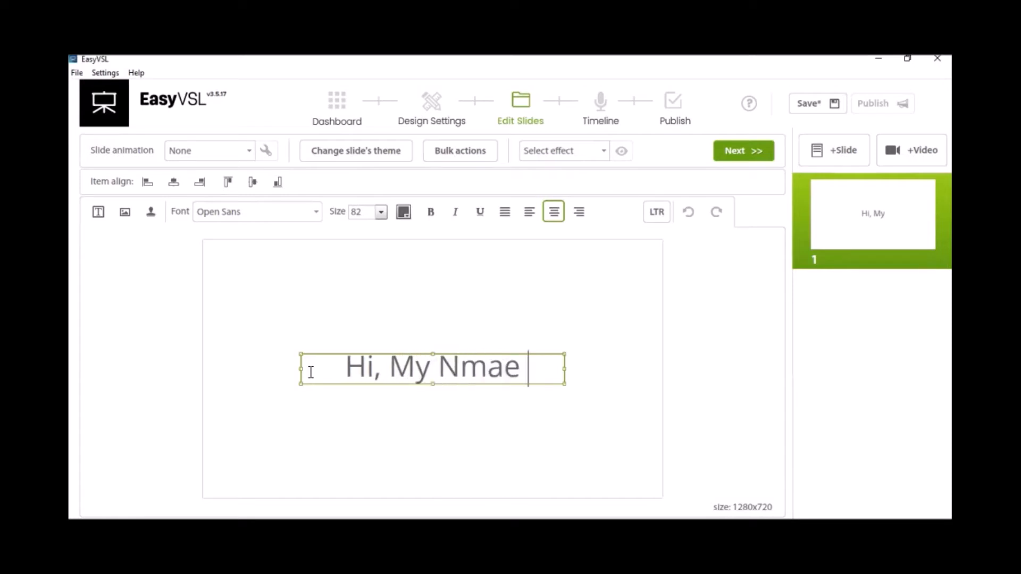
type("is M")
type("Jane")
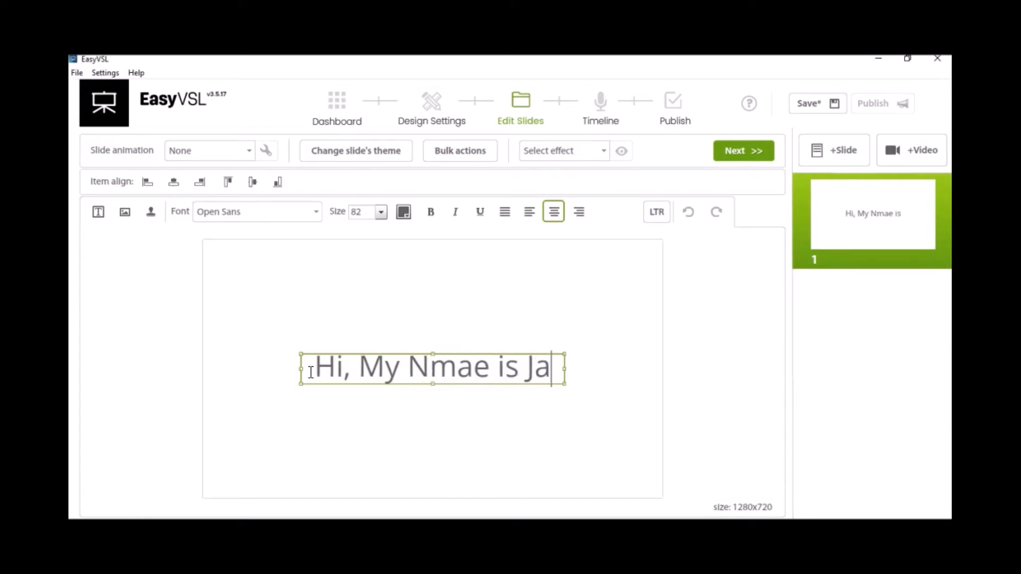
key("BackSpace")
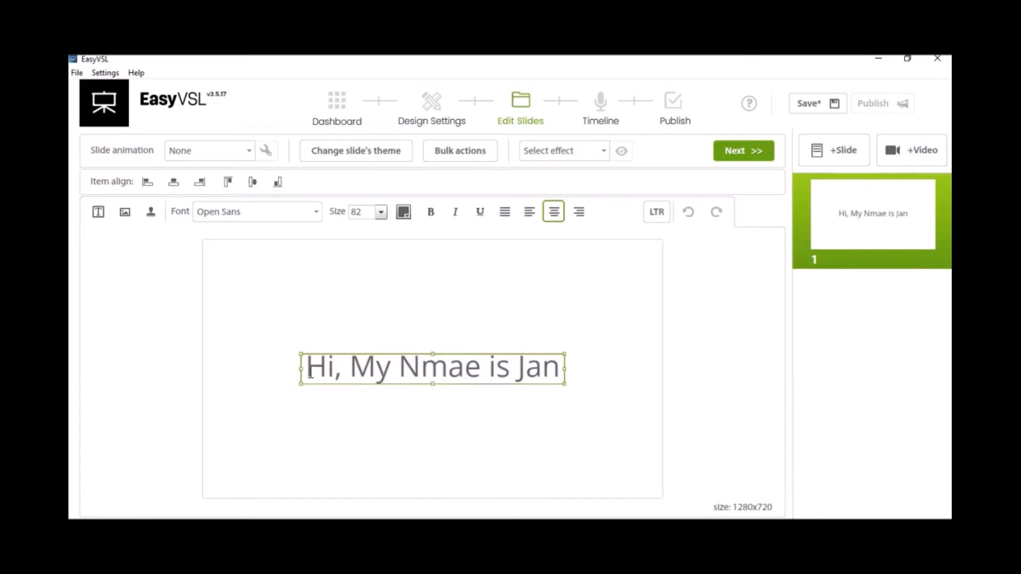
double_click(433, 374)
type("Name")
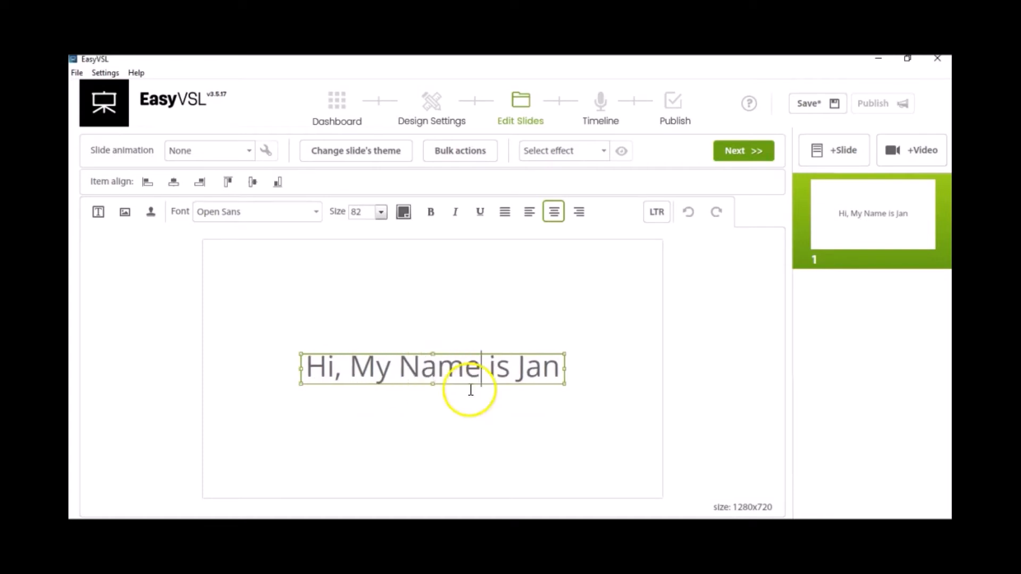
left_click(506, 404)
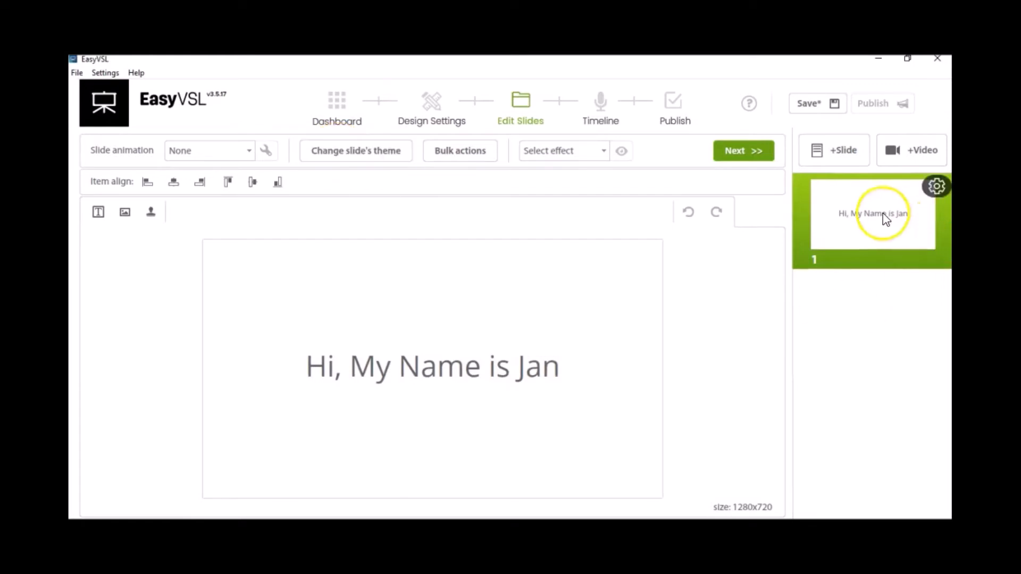
Step: Add a second slide and replace its placeholder text with "Im the owner of Great meal plans"
left_click(836, 146)
double_click(543, 359)
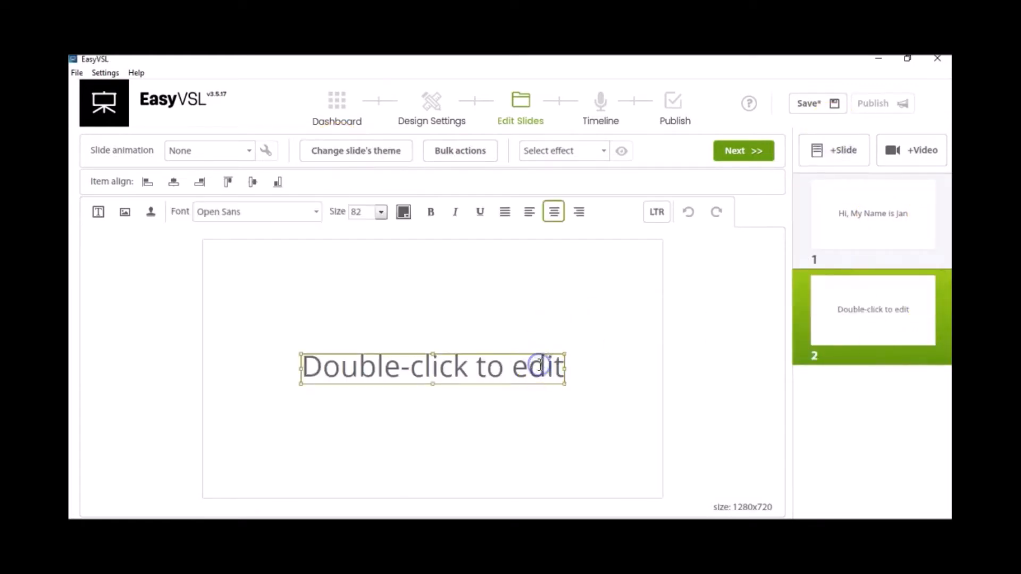
left_click_drag(561, 365, 291, 346)
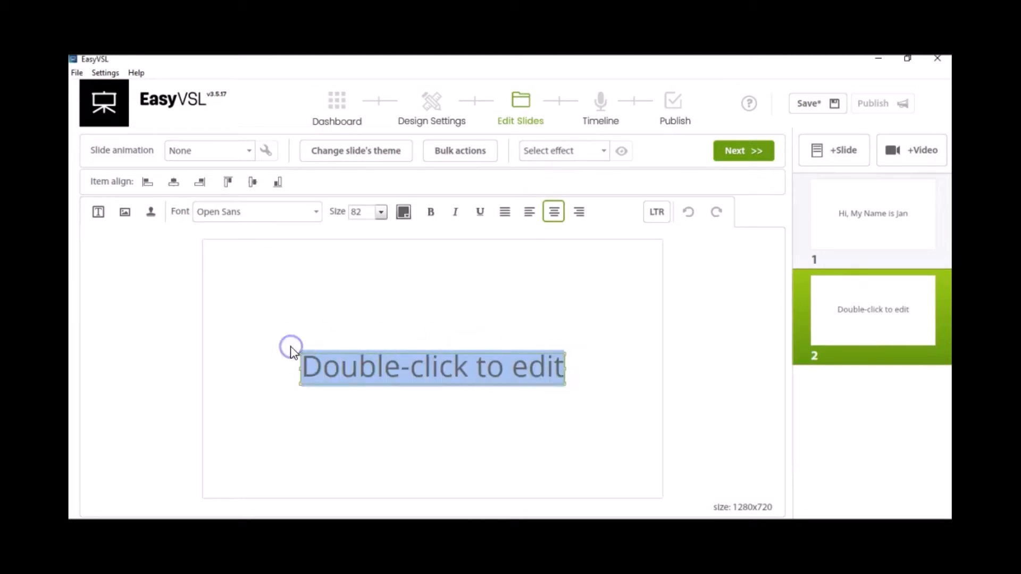
type("IM the owner of ")
type("Great ")
type("meal plans")
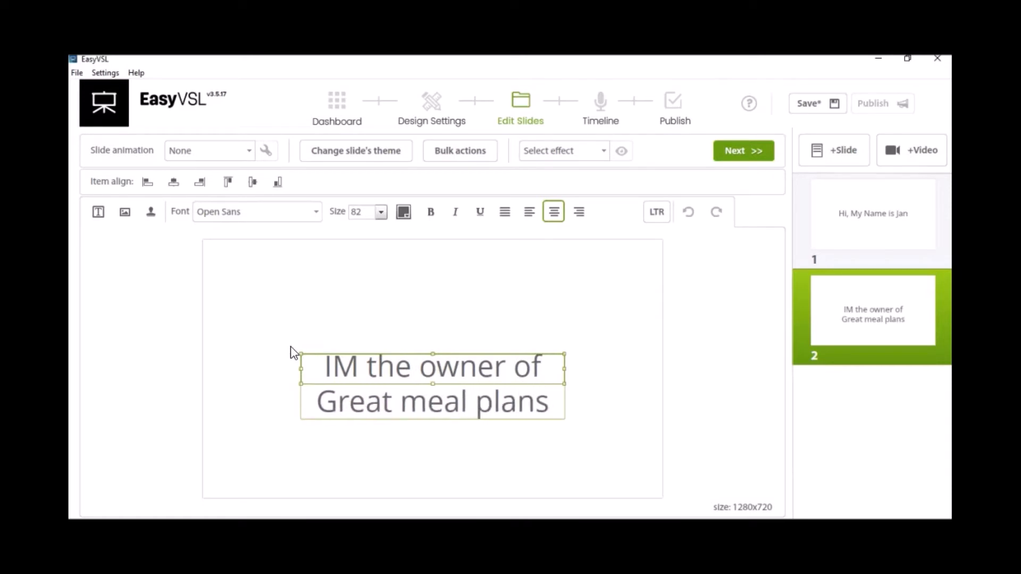
left_click(354, 357)
key("BackSpace")
type("m")
left_click(578, 390)
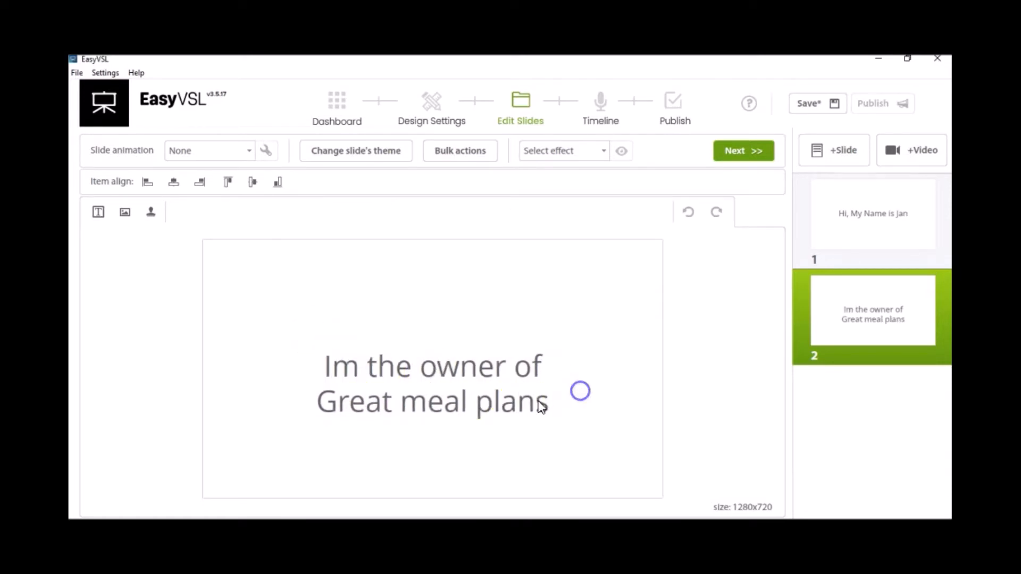
Step: Enlarge the second slide's text to size 120 and fit its box across nearly the full slide width, around mid-height
left_click_drag(524, 401, 520, 366)
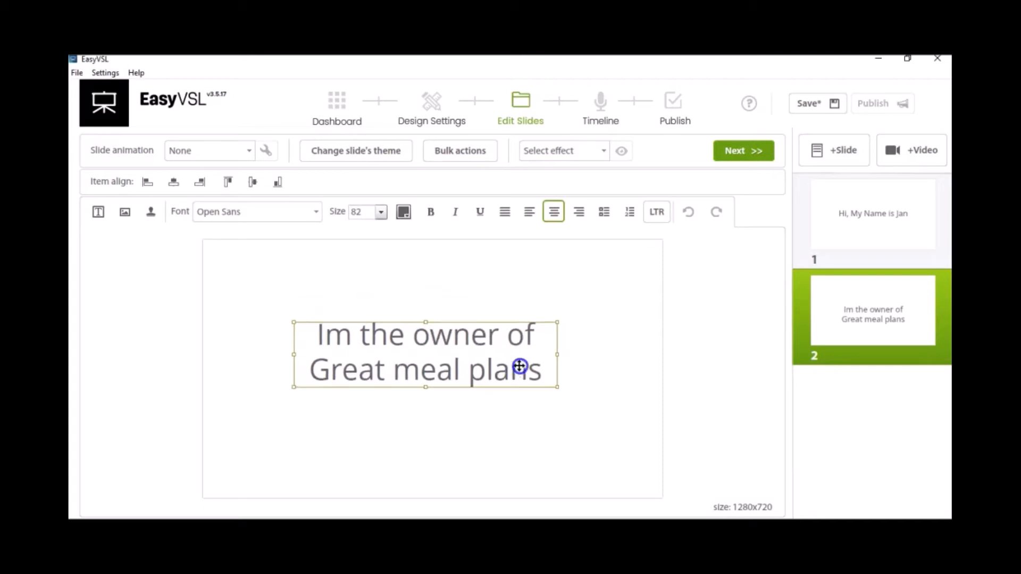
left_click(381, 212)
left_click(364, 297)
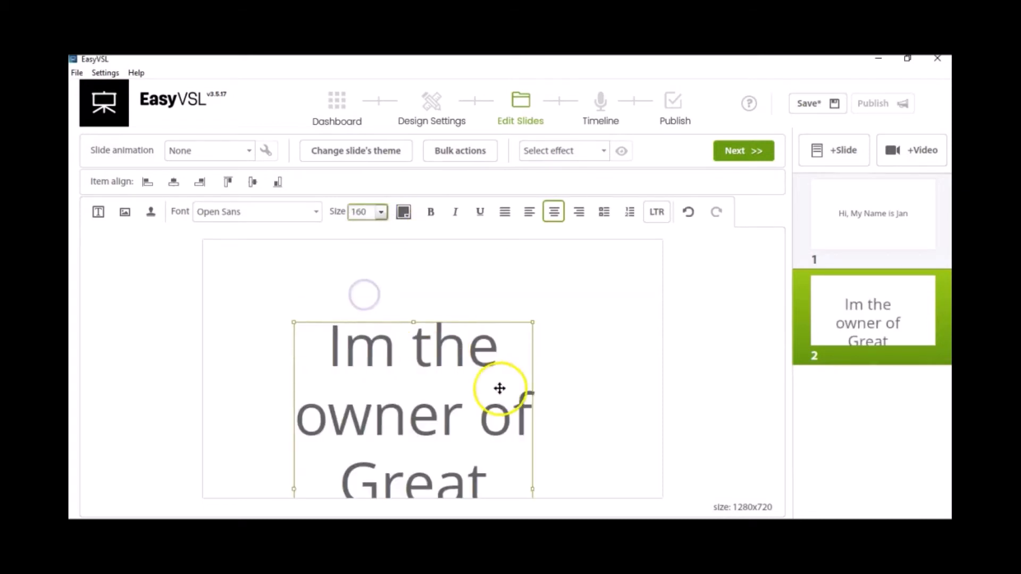
left_click_drag(542, 474, 691, 383)
left_click_drag(620, 326, 596, 390)
left_click(381, 213)
left_click(359, 276)
left_click_drag(369, 273, 473, 346)
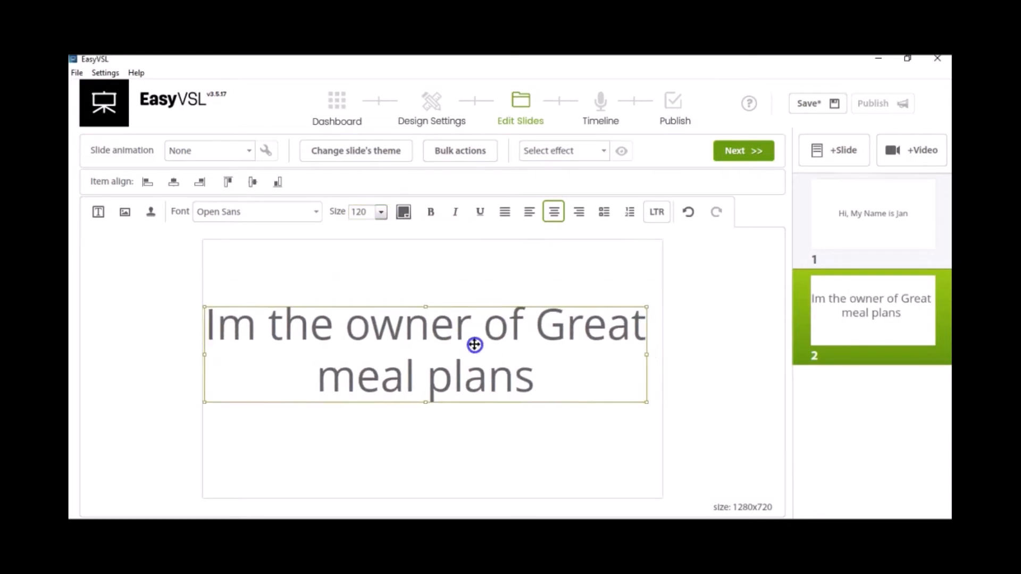
left_click(866, 226)
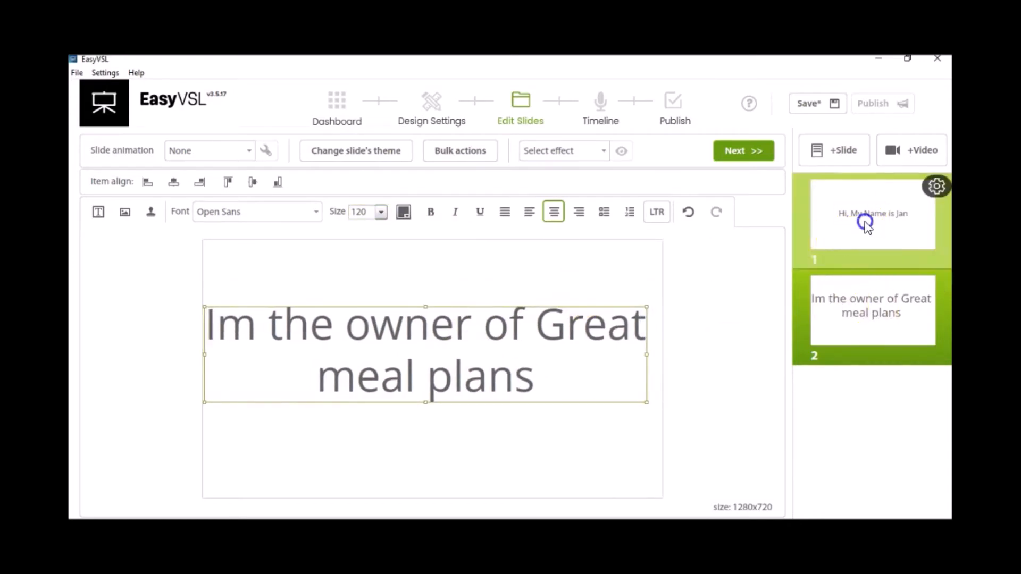
left_click(851, 301)
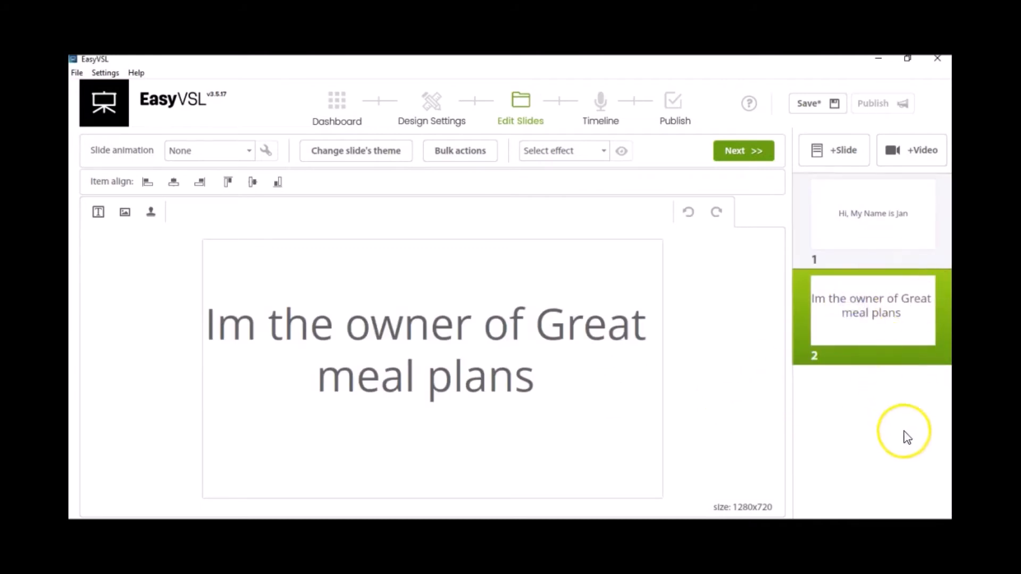
mouse_move(924, 232)
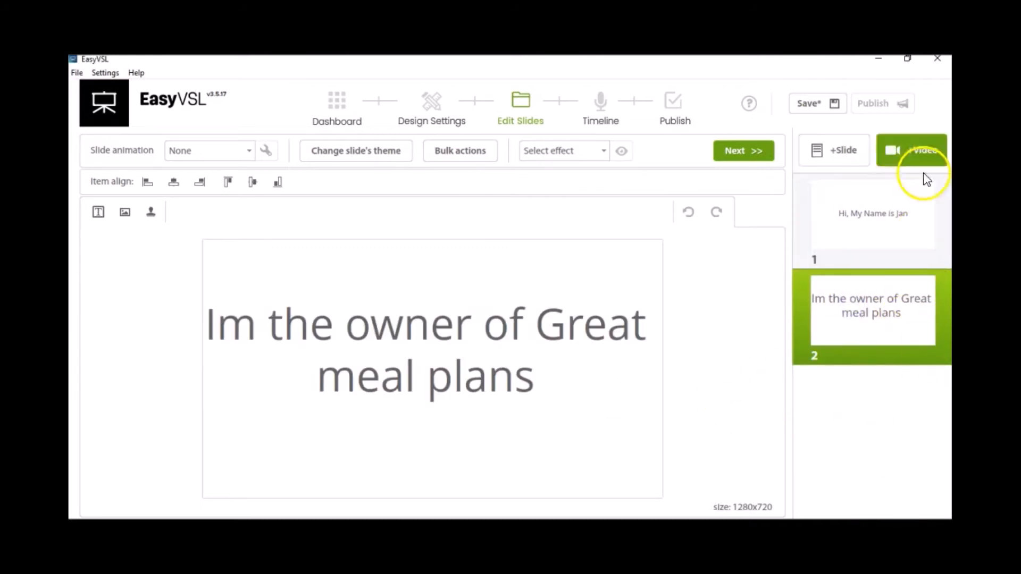
left_click(869, 245)
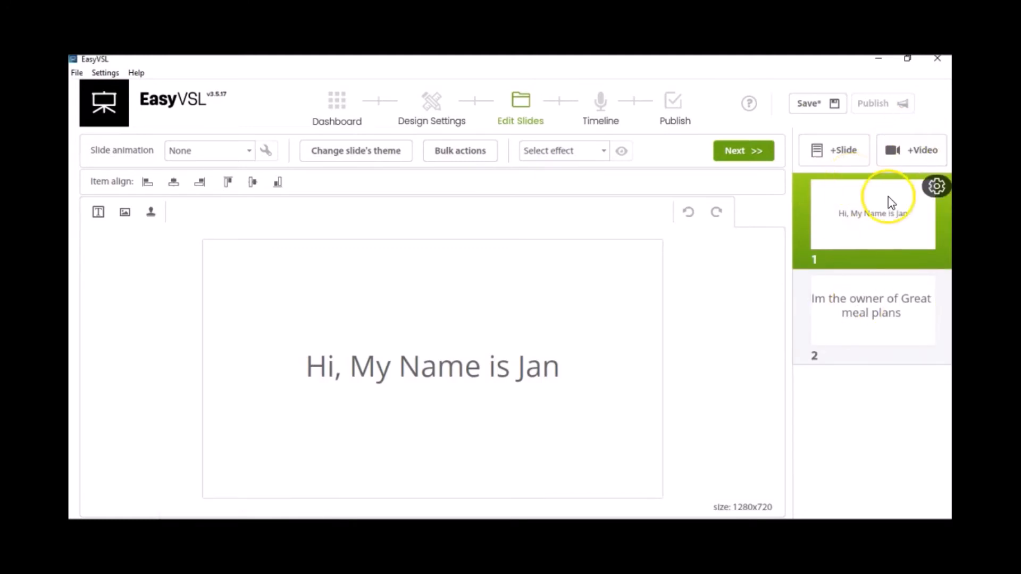
left_click(875, 205)
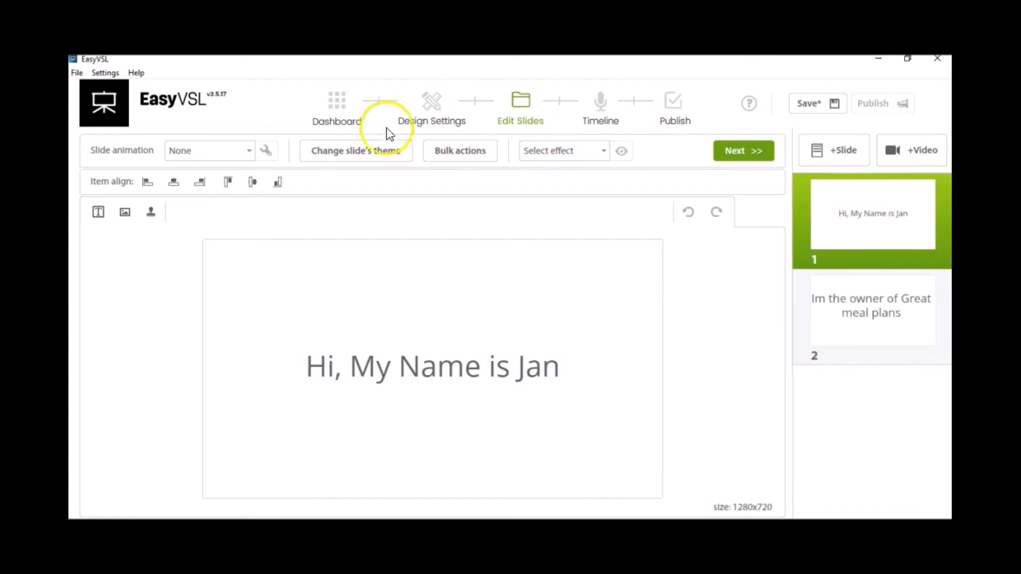
Step: Return to the dashboard, saving the presentation
left_click(338, 104)
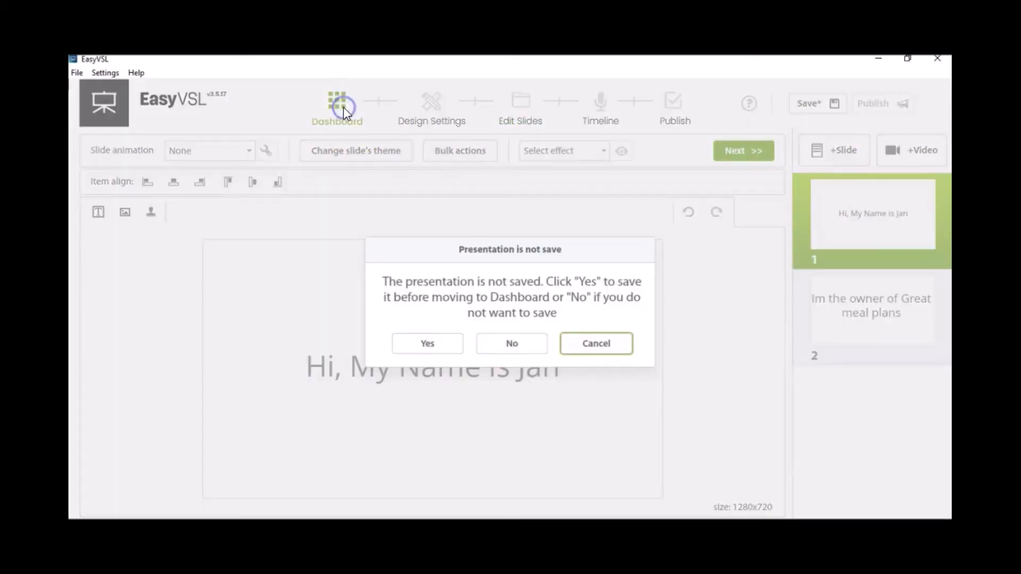
left_click(514, 345)
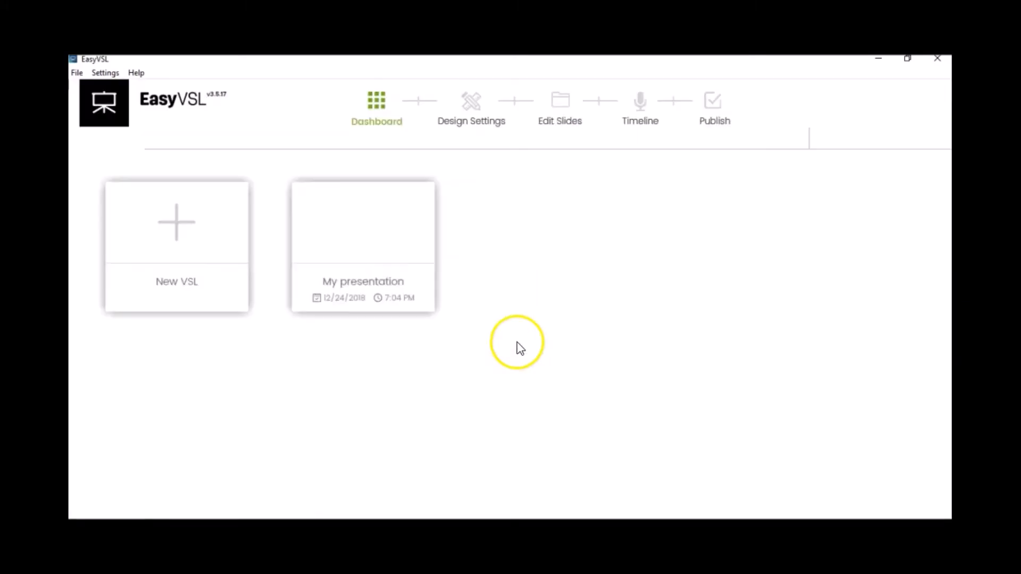
Step: Create a VSL from pasted text in Classic Style titled "With Text", using the plain color design
left_click(180, 215)
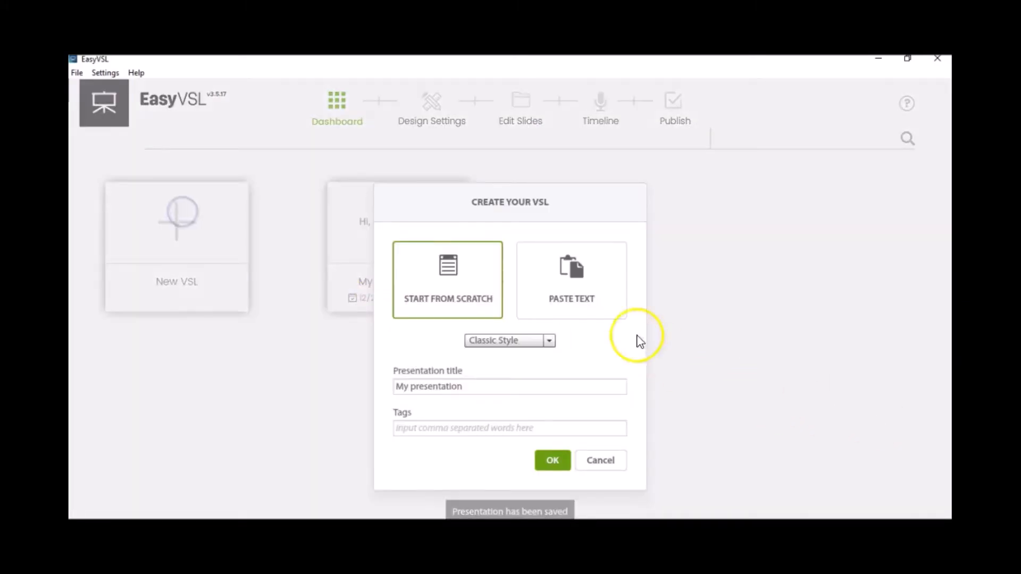
left_click(561, 300)
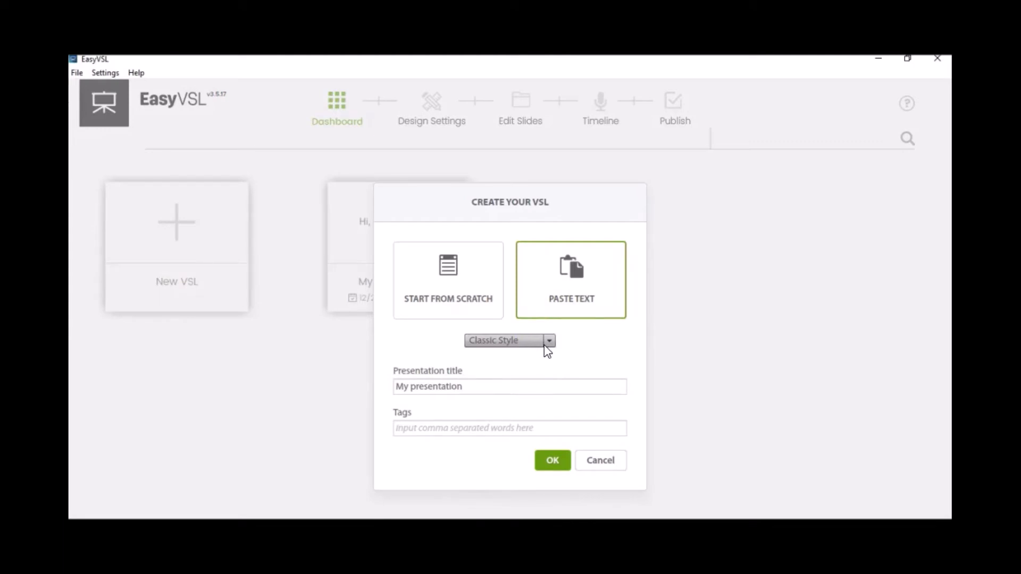
left_click_drag(504, 385, 299, 387)
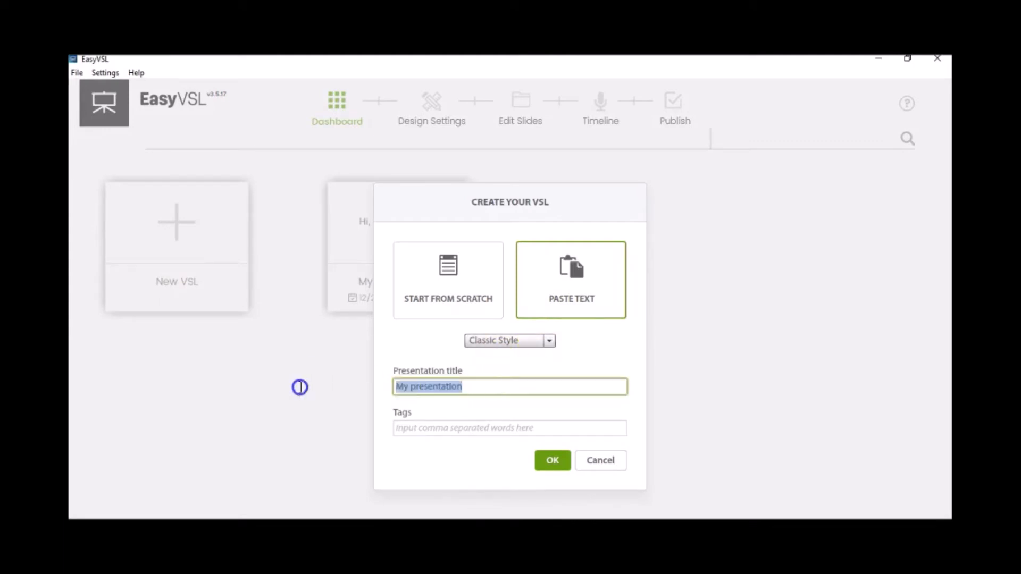
type("With")
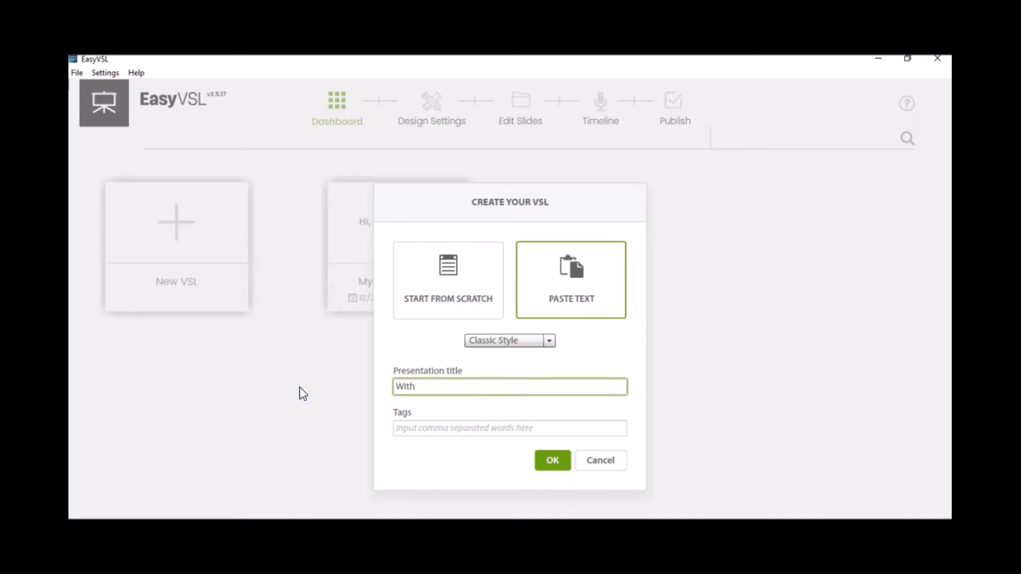
type(" Text")
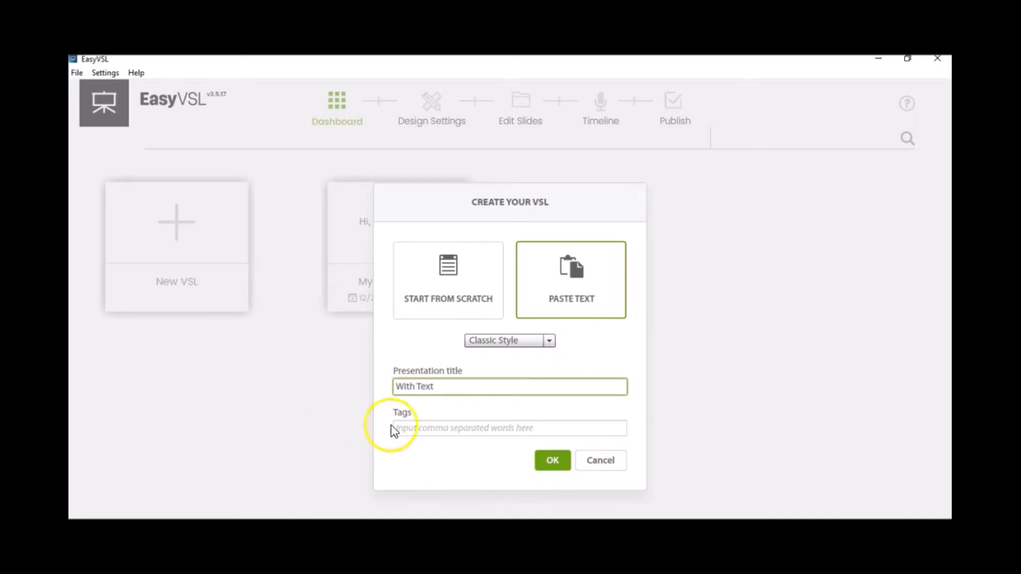
left_click(550, 460)
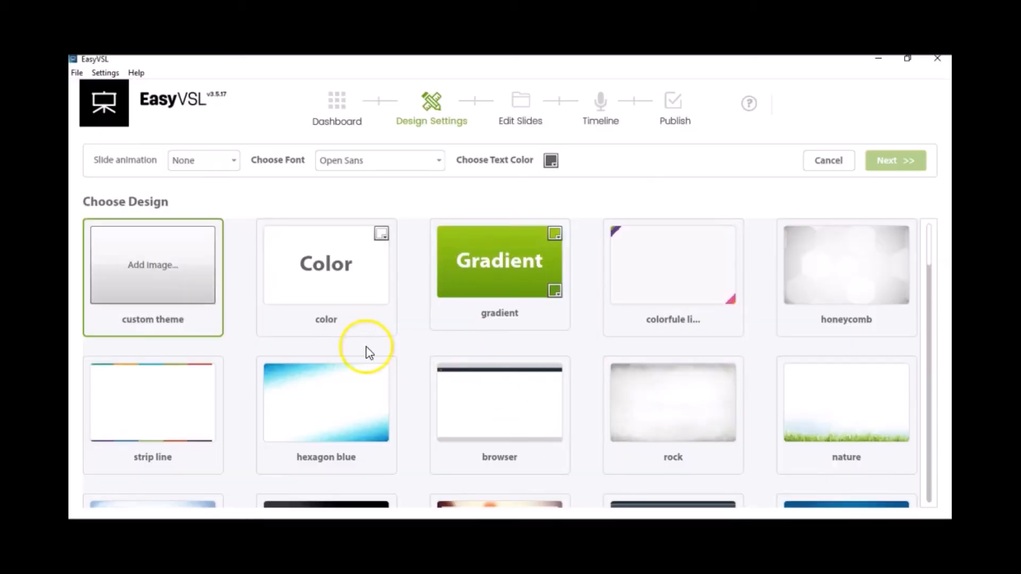
left_click(359, 303)
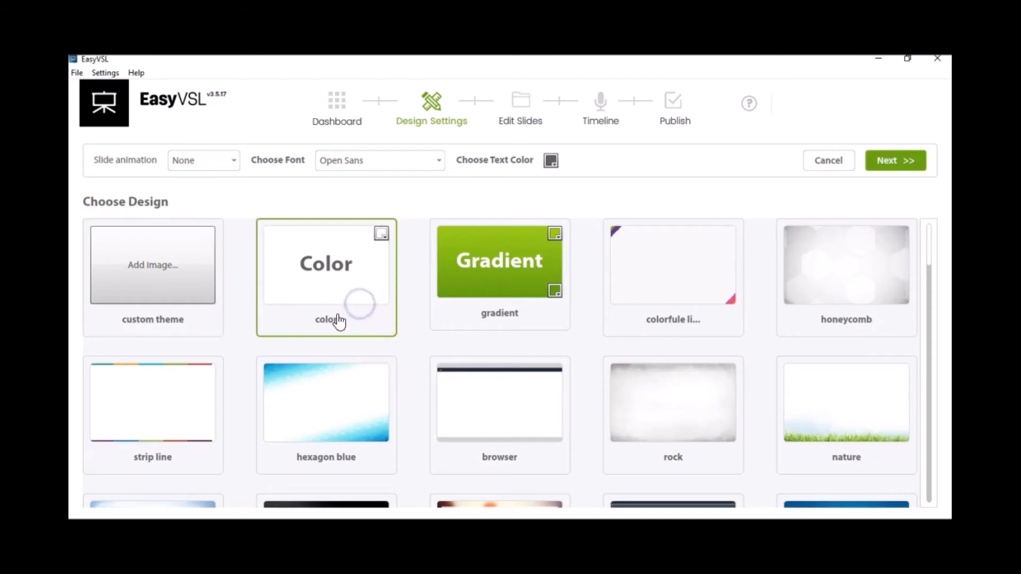
left_click(910, 160)
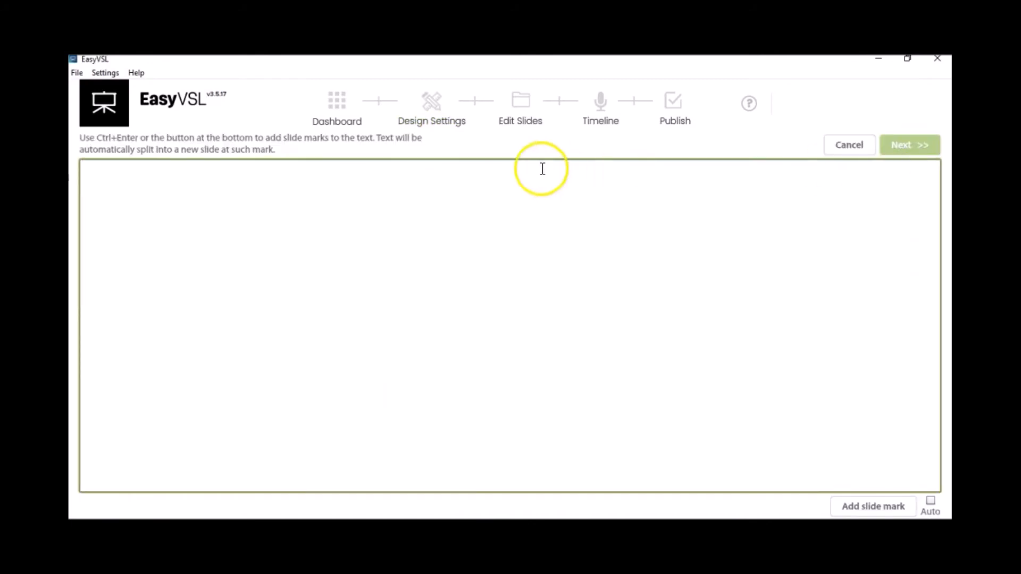
Step: Switch to OneNote and copy the whole sales script, from "Have you ever wanted to lose weight?" through its closing line
key("alt+Tab")
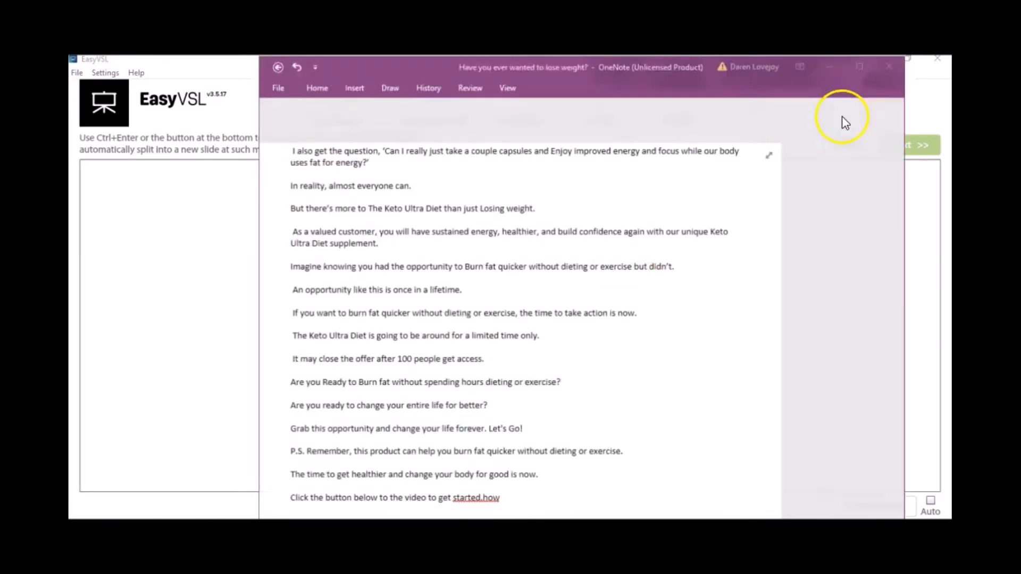
left_click_drag(640, 76, 858, 73)
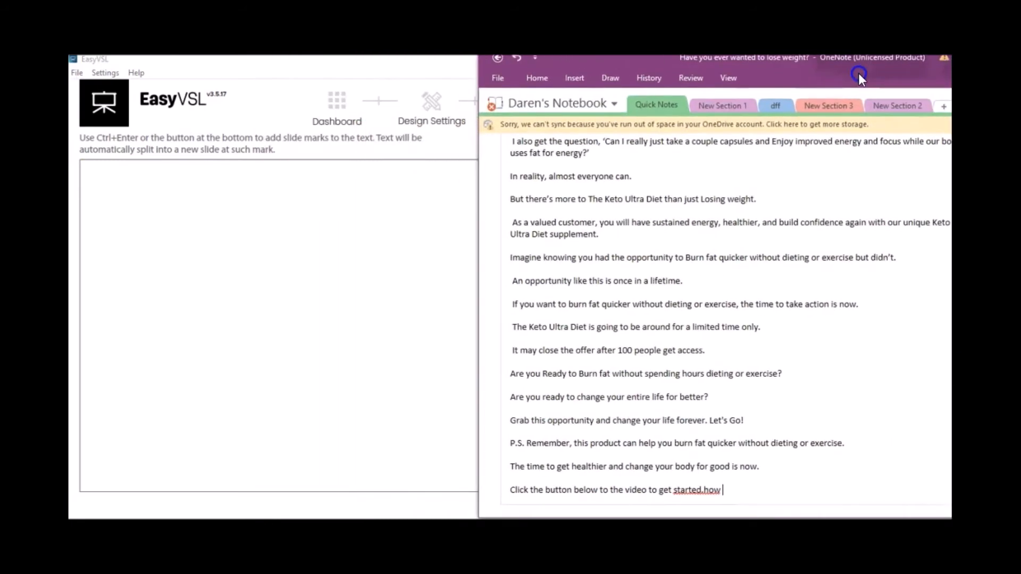
scroll(661, 207, "up", 15)
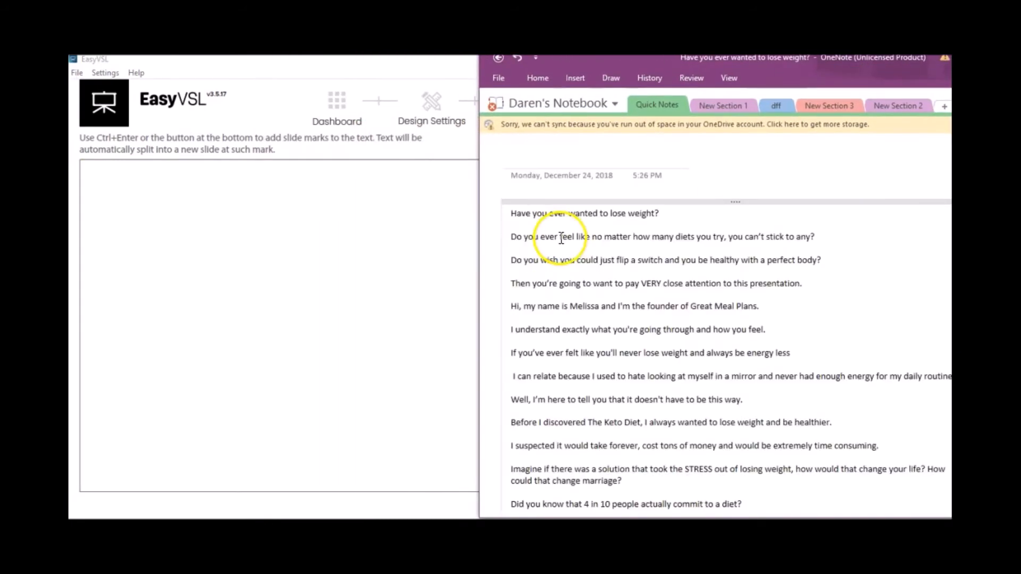
left_click(775, 230)
left_click(775, 230)
left_click_drag(630, 237, 513, 217)
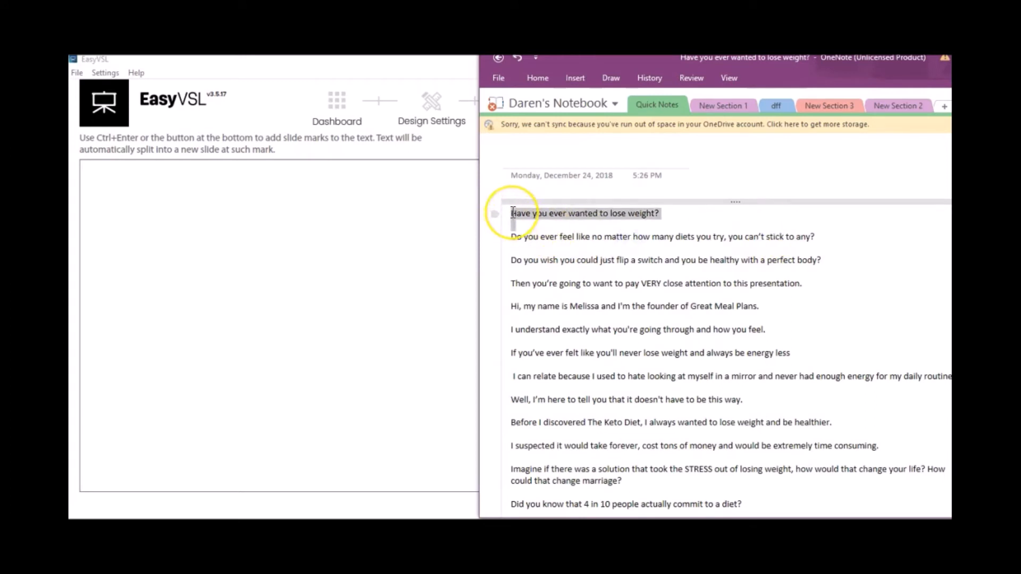
left_click_drag(511, 213, 826, 352)
scroll(826, 359, "down", 10)
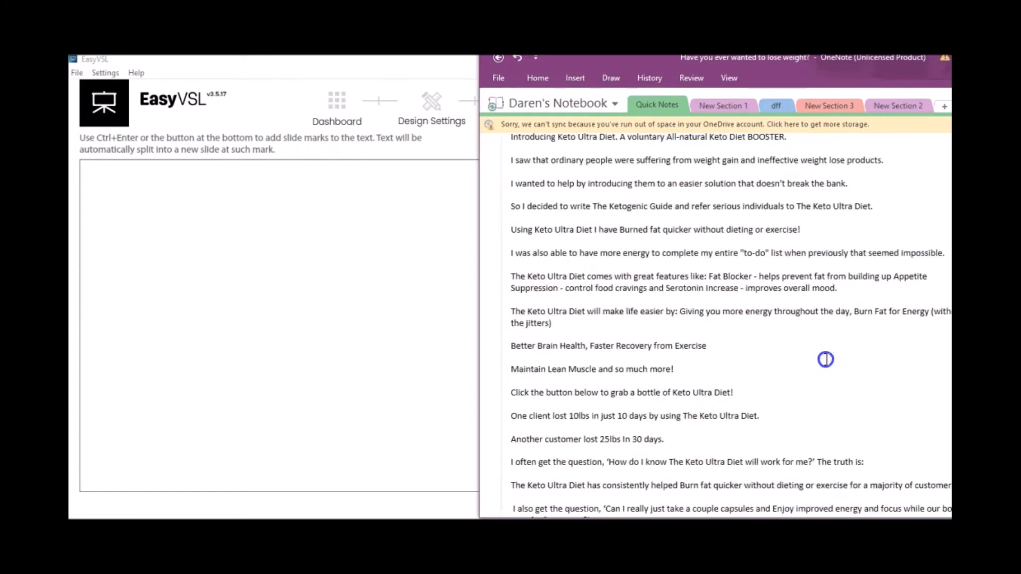
scroll(784, 413, "down", 8)
left_click_drag(901, 264, 749, 483)
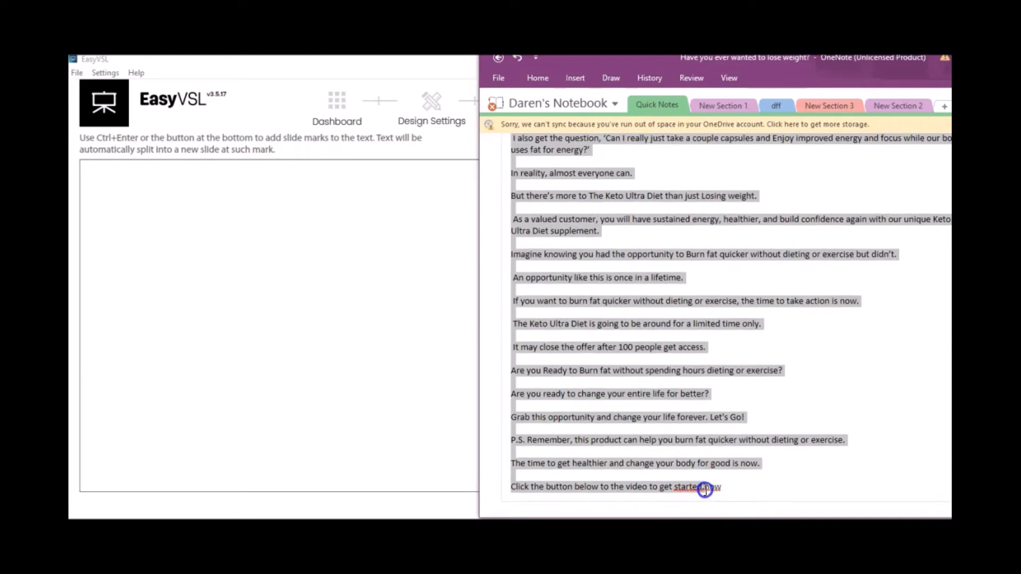
left_click_drag(705, 490, 705, 490)
Step: Switch back to EasyVSL and paste the copied sales script into the empty slide text area
left_click(401, 187)
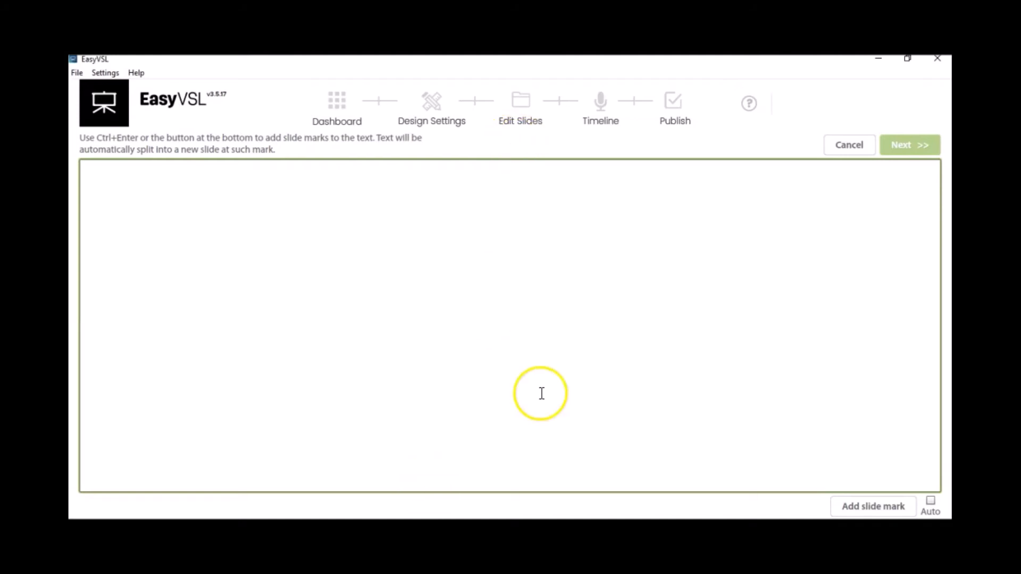
key("ctrl+v")
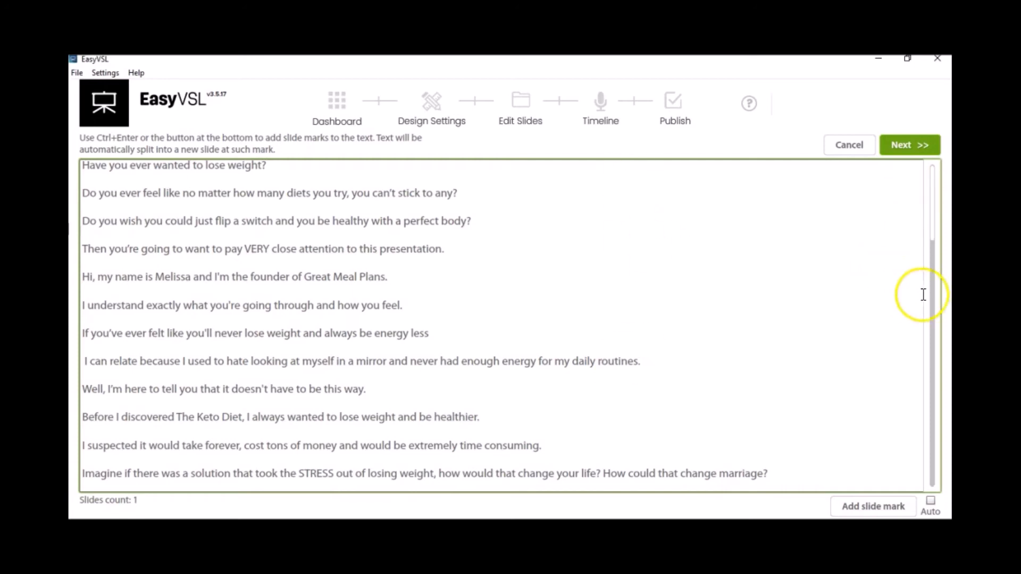
left_click_drag(930, 212, 903, 189)
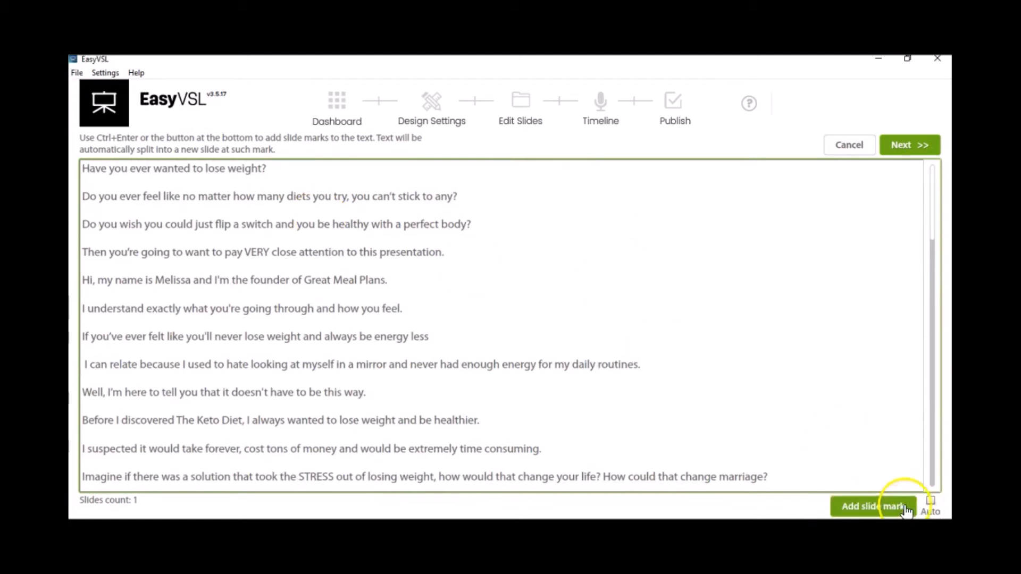
Step: Split the pasted script with automatic slide marks and continue through the slide list to the slide editor
left_click(931, 501)
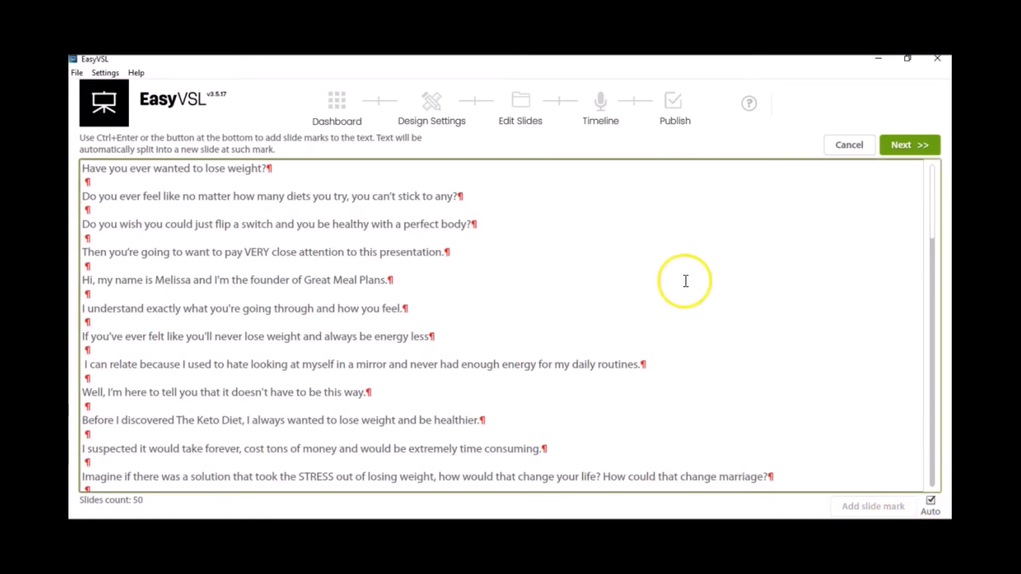
left_click(277, 166)
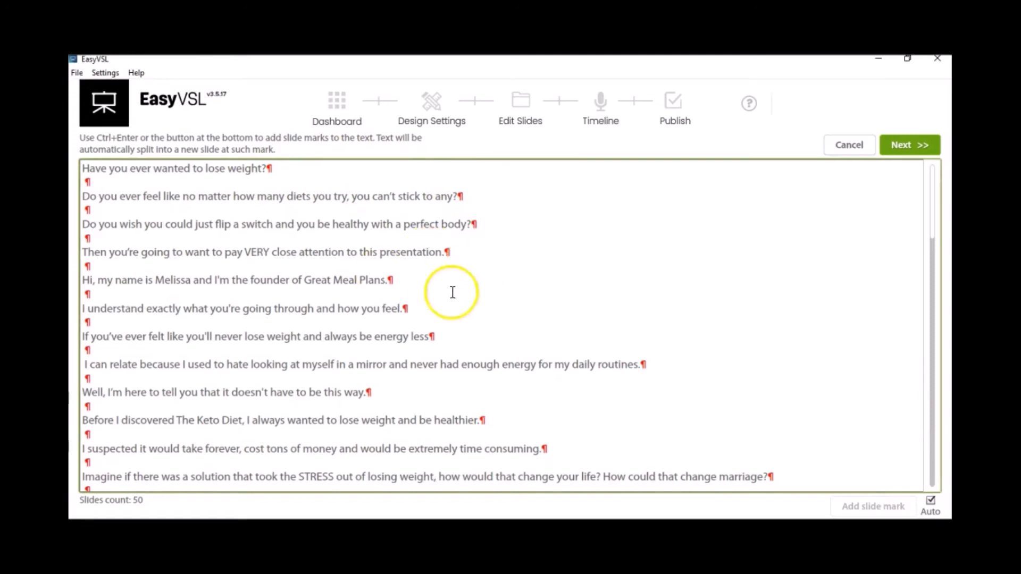
left_click_drag(947, 207, 926, 476)
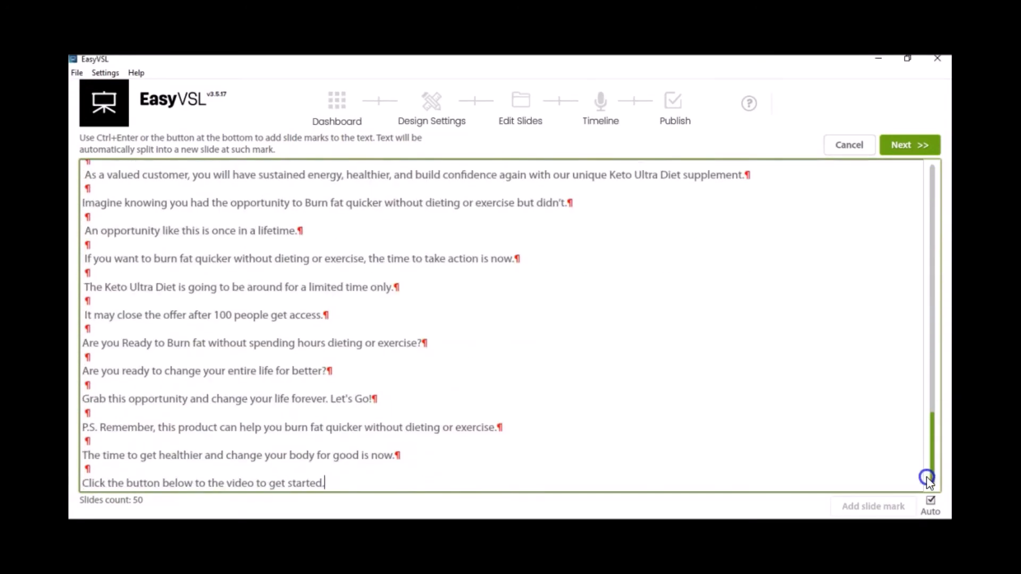
left_click(501, 481)
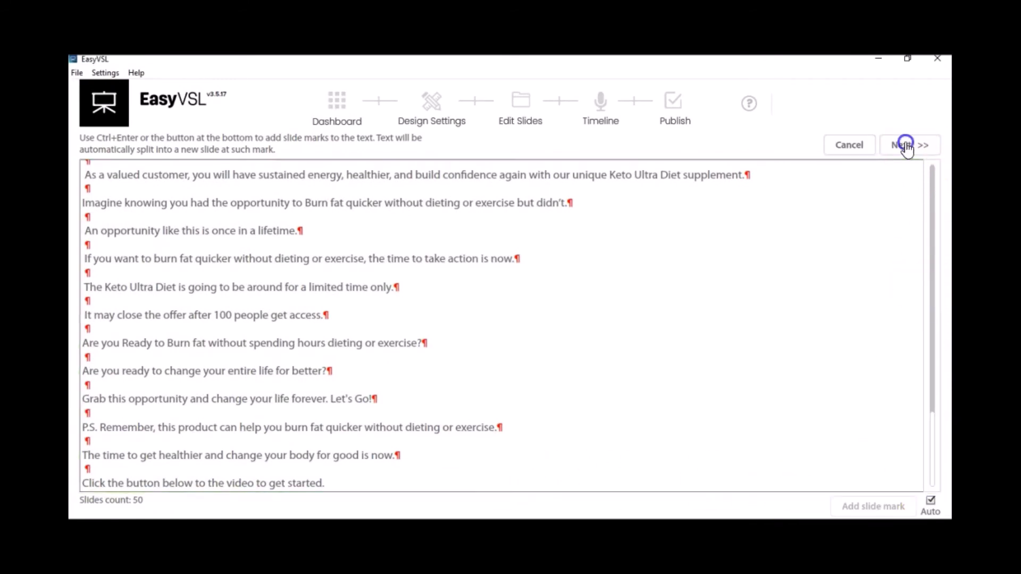
left_click(905, 146)
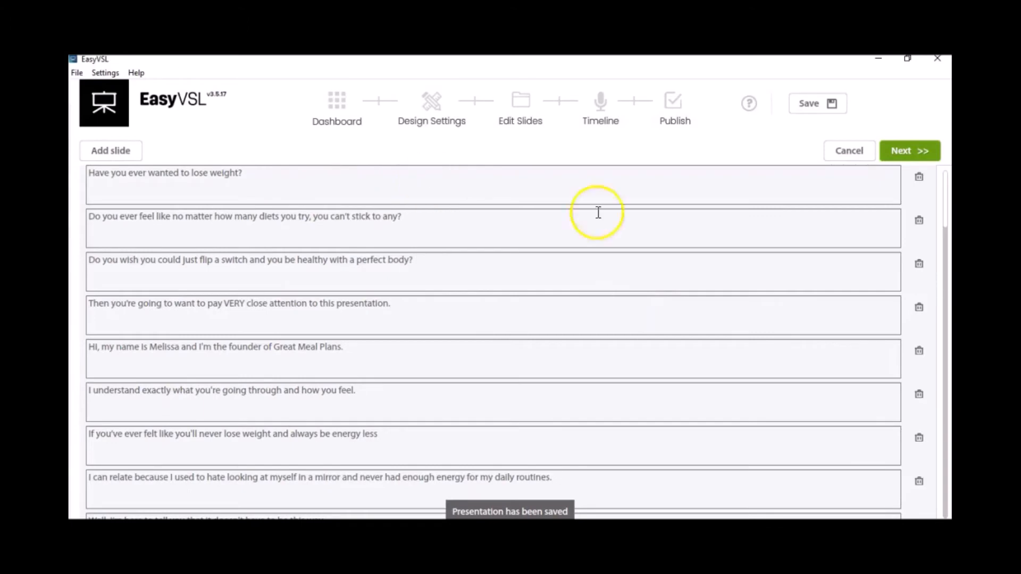
left_click_drag(944, 212, 943, 183)
left_click(925, 154)
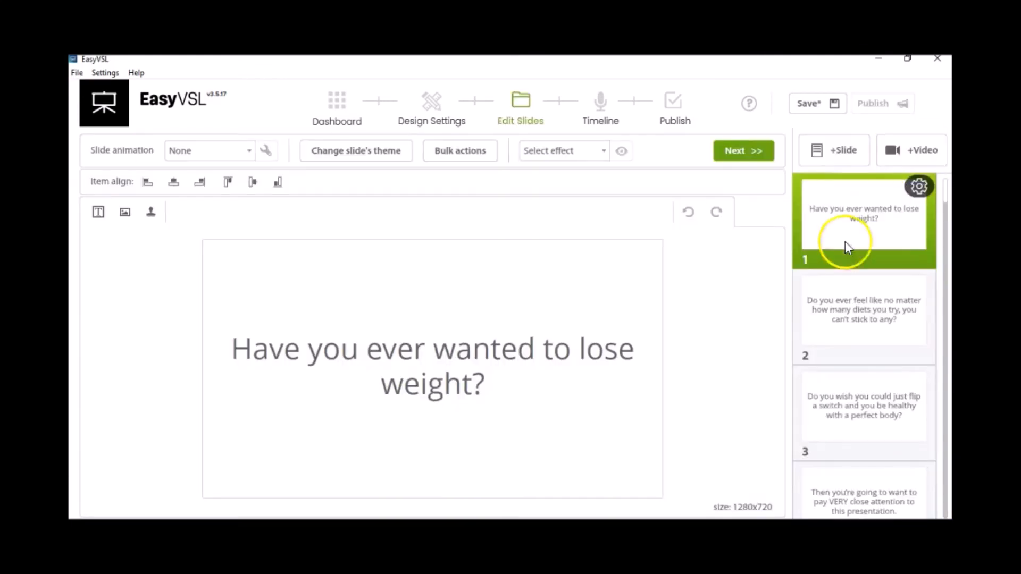
Step: Move the text on slide 3 up to just below the slide's upper edge
left_click(854, 275)
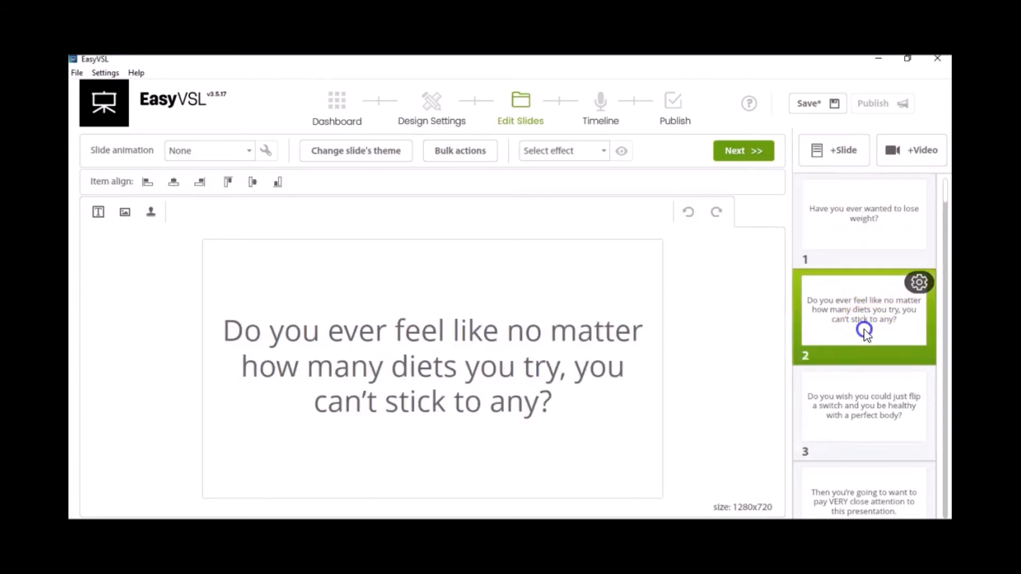
left_click(848, 415)
left_click_drag(950, 210, 931, 173)
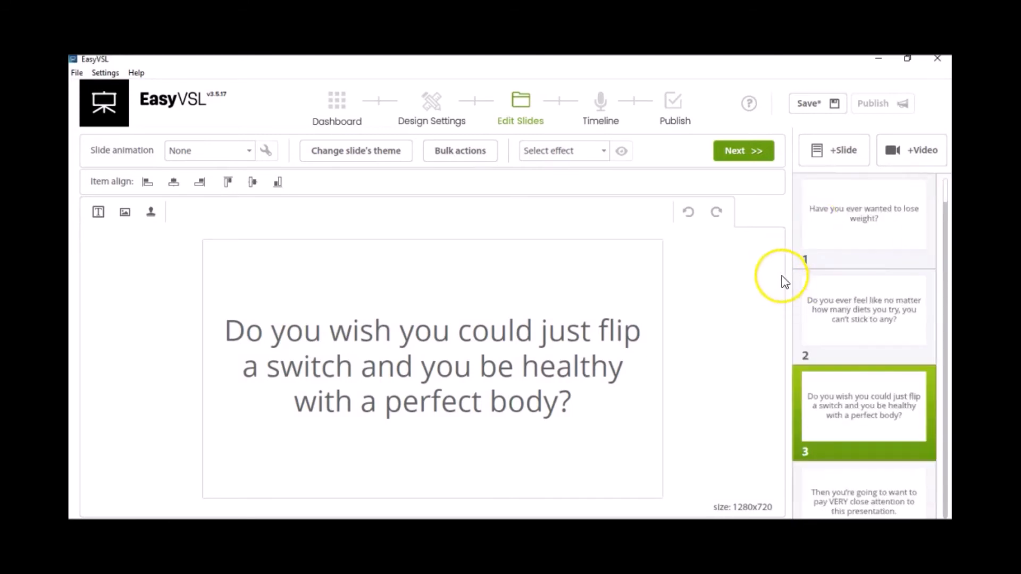
left_click_drag(511, 377, 510, 330)
left_click_drag(597, 343, 593, 387)
left_click_drag(420, 372, 423, 311)
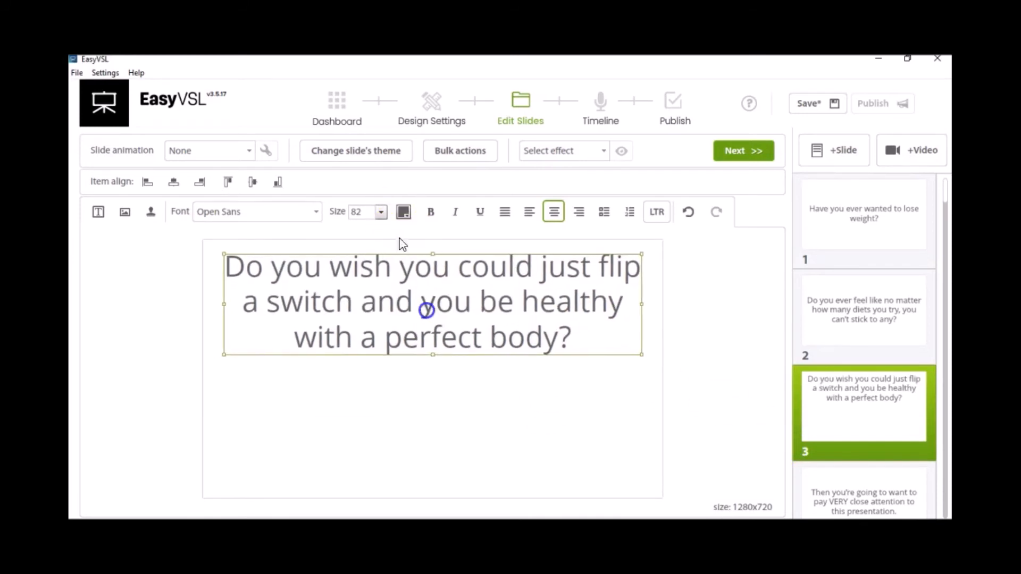
Step: Search the media library for "time" and add the pocket watch in sand image to slide 3 with the Stretch option
left_click(126, 213)
left_click(343, 174)
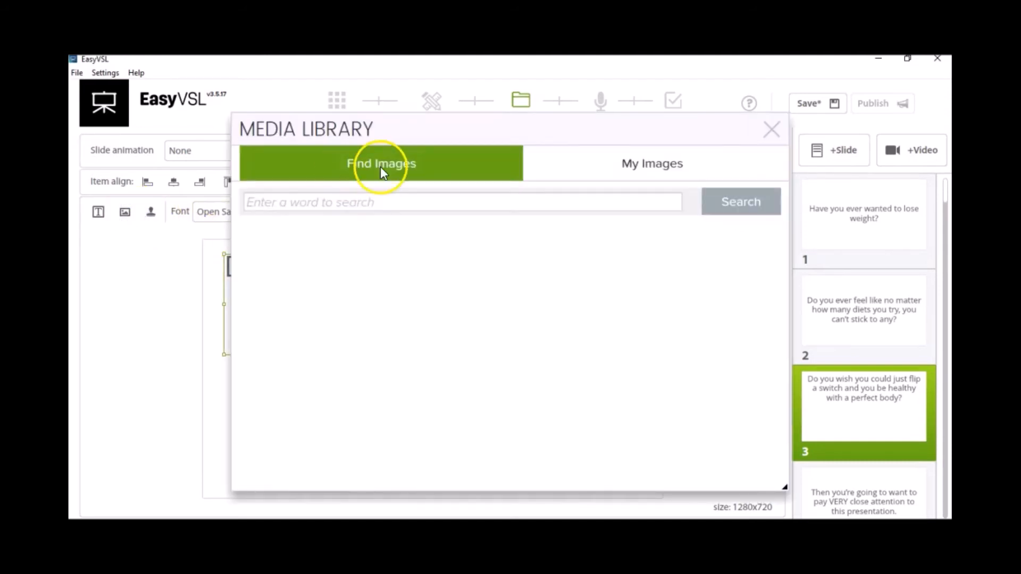
left_click(435, 204)
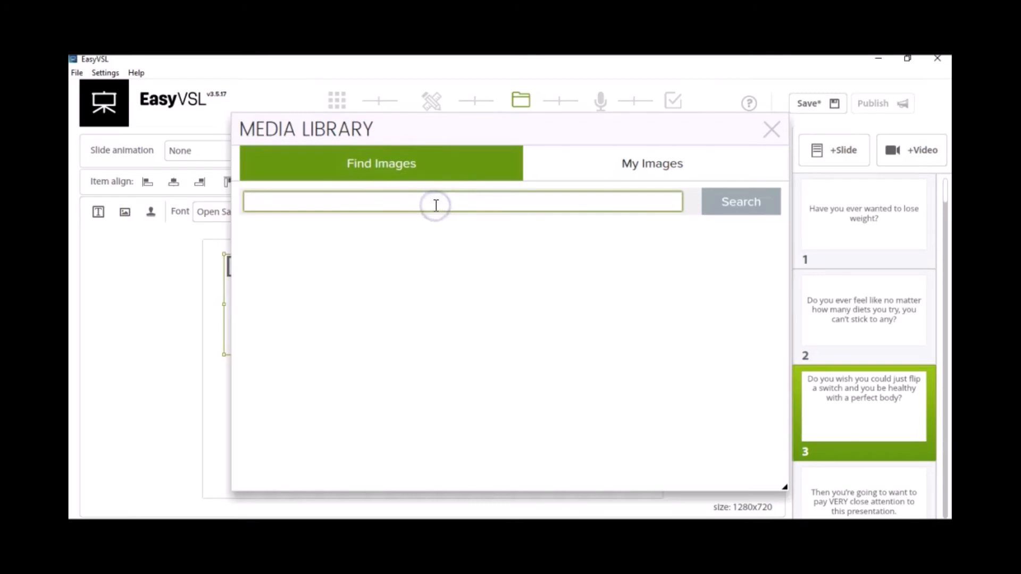
type("time")
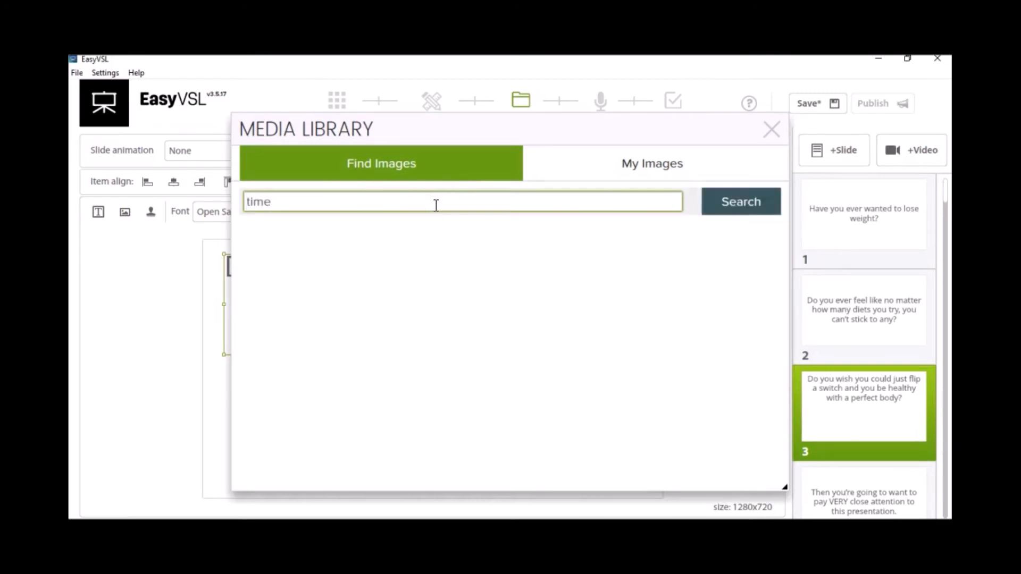
left_click(730, 203)
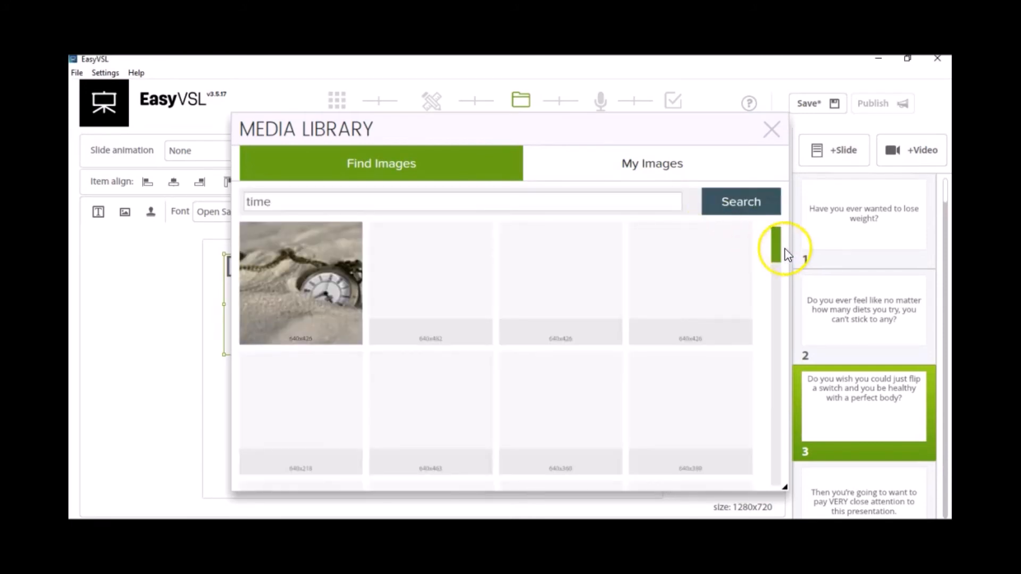
mouse_move(320, 293)
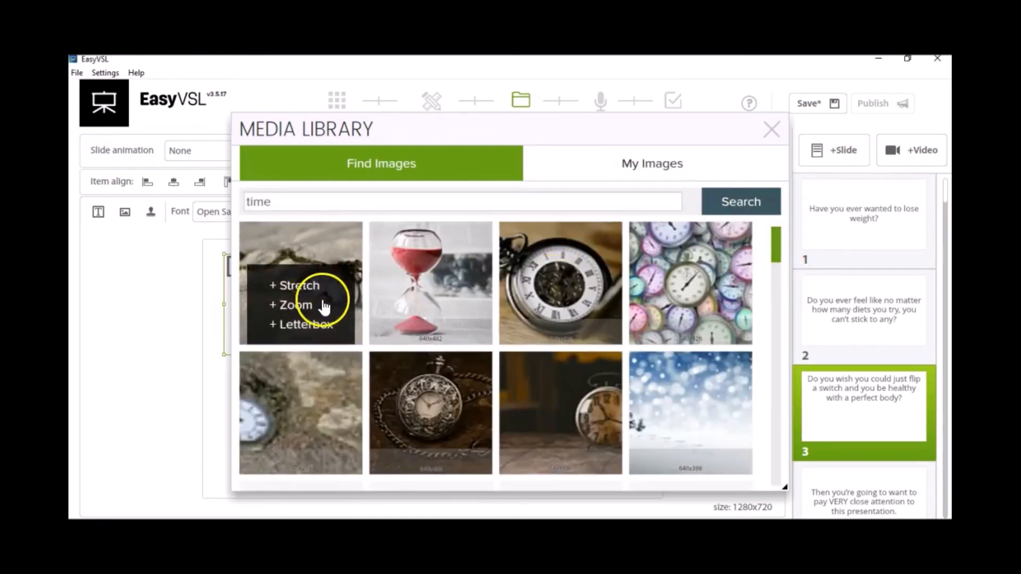
left_click(297, 287)
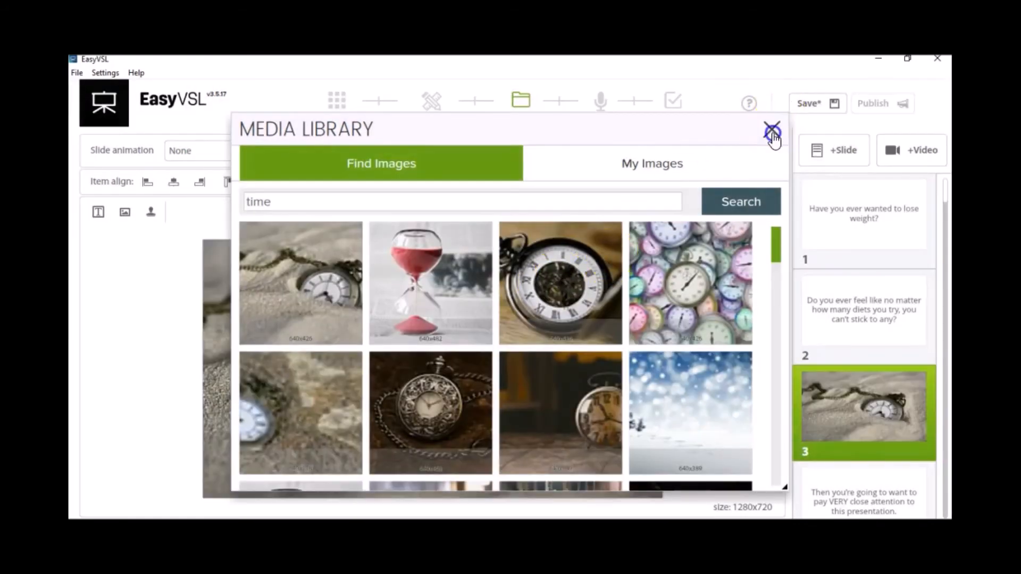
left_click(772, 129)
Step: Shrink the pocket watch image to about a third of the slide's width and place it directly below the text, near the centre
left_click_drag(511, 352, 482, 358)
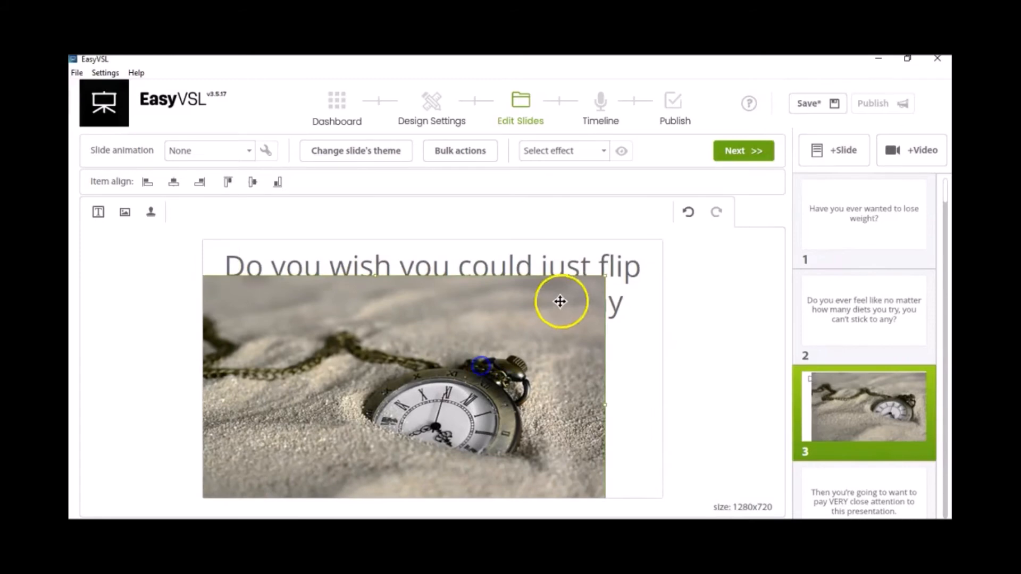
left_click_drag(606, 276, 408, 340)
left_click_drag(375, 393, 525, 332)
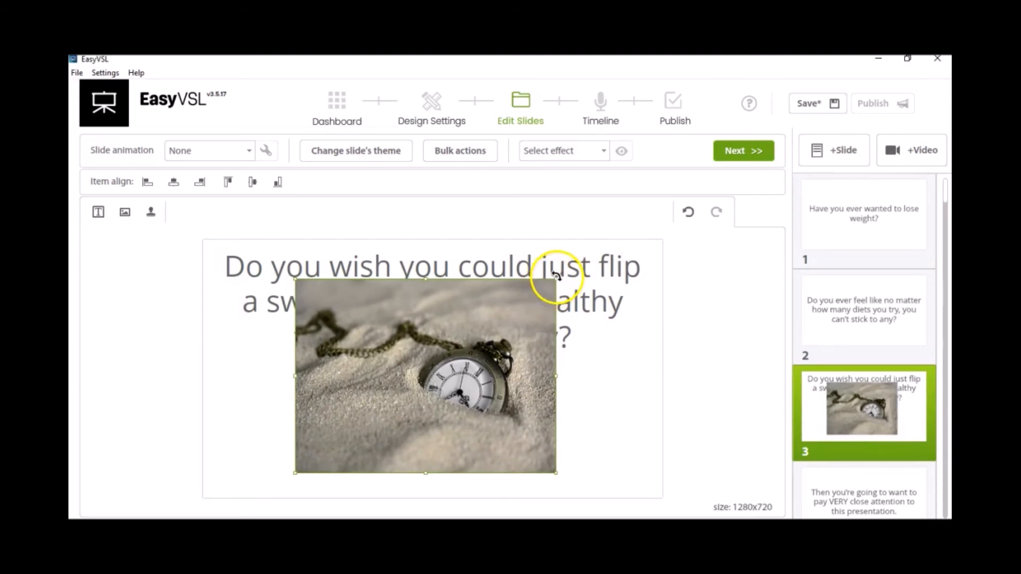
left_click_drag(556, 275, 444, 346)
left_click_drag(422, 392, 486, 398)
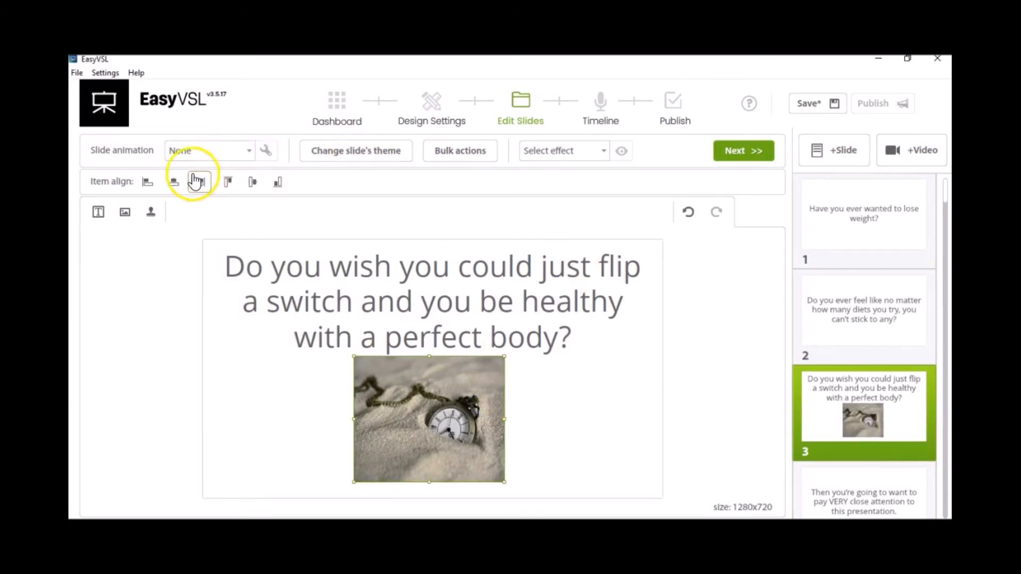
Step: Open the media library for slide 3, view the My Images section, and close the library
left_click(126, 213)
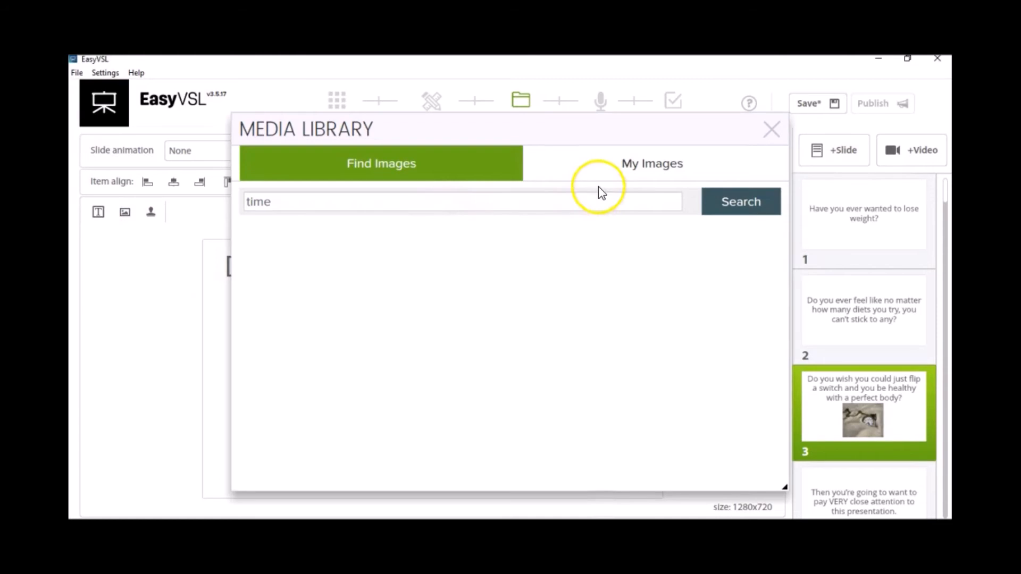
left_click(603, 165)
left_click(662, 209)
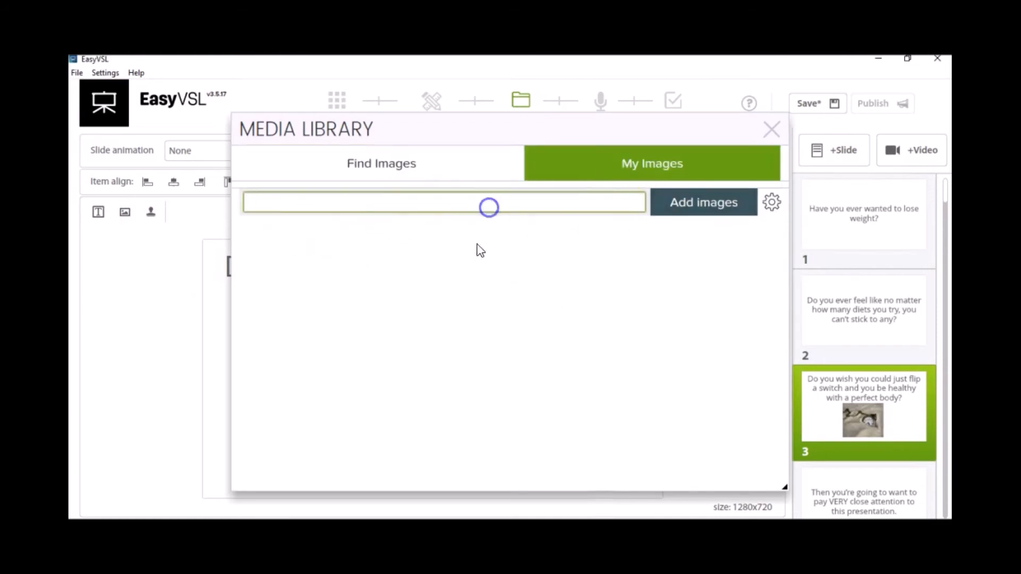
left_click(772, 127)
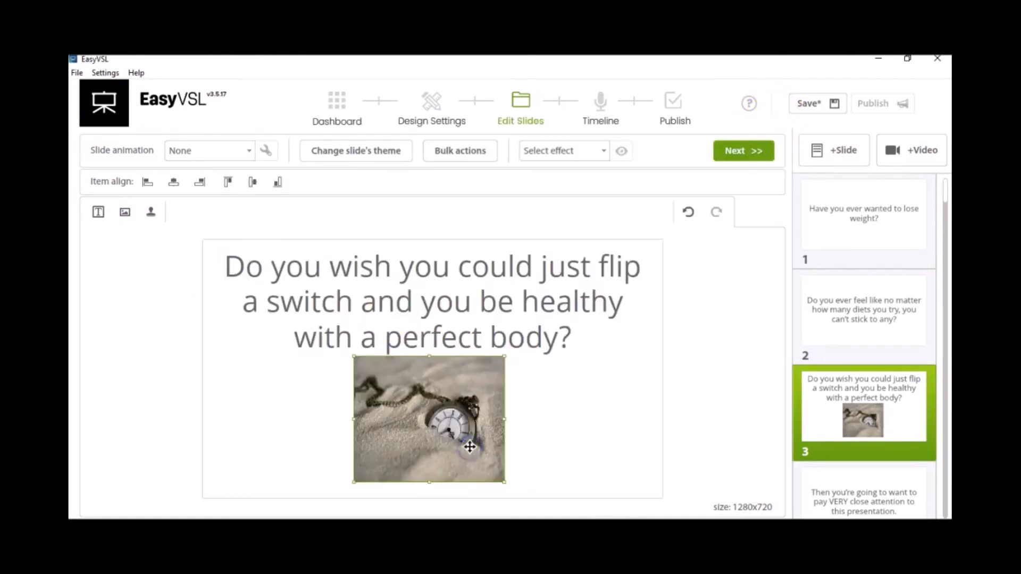
Step: Delete the pocket watch image from slide 3 and move the text back down to the slide's vertical middle
left_click(566, 396)
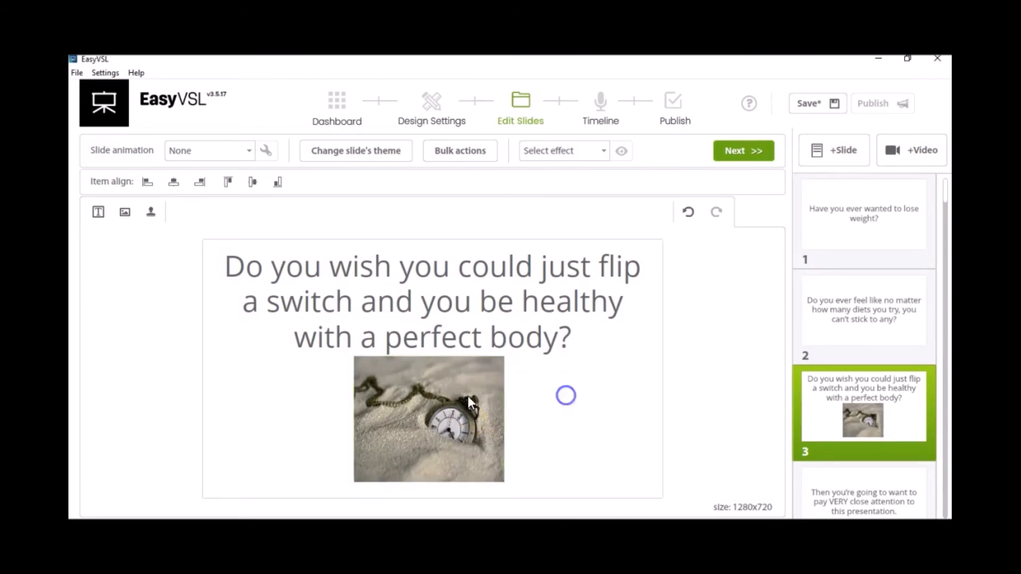
left_click_drag(464, 396, 461, 396)
right_click(445, 397)
left_click(490, 434)
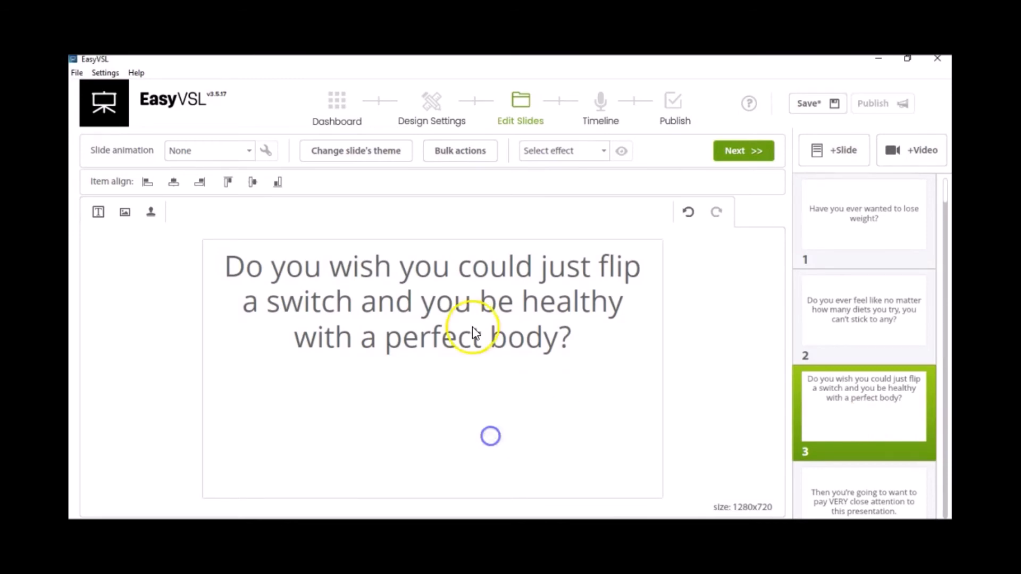
left_click(469, 326)
left_click_drag(469, 326, 481, 351)
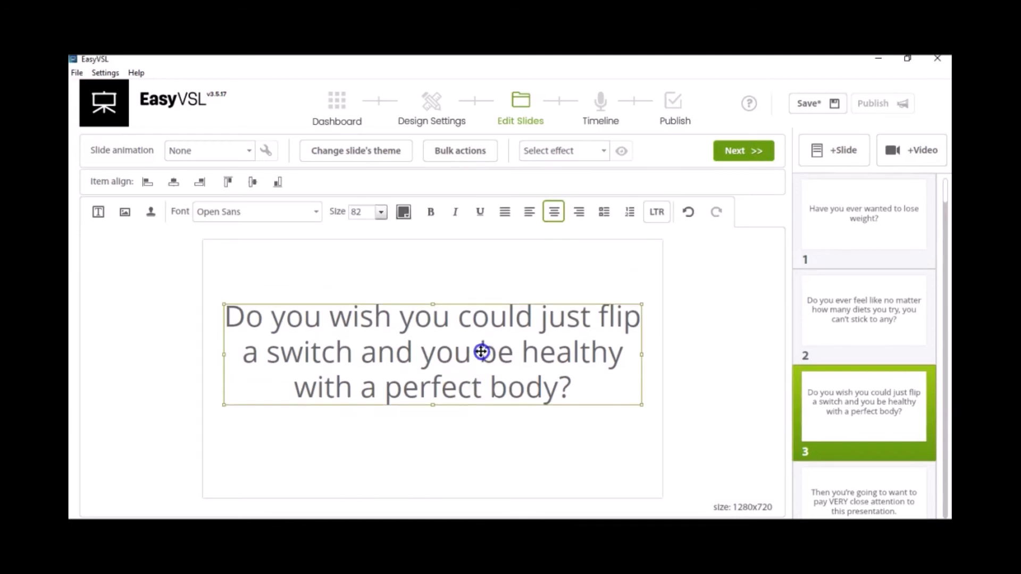
Step: Save the presentation and continue from the slide editor to the timeline
left_click(920, 283)
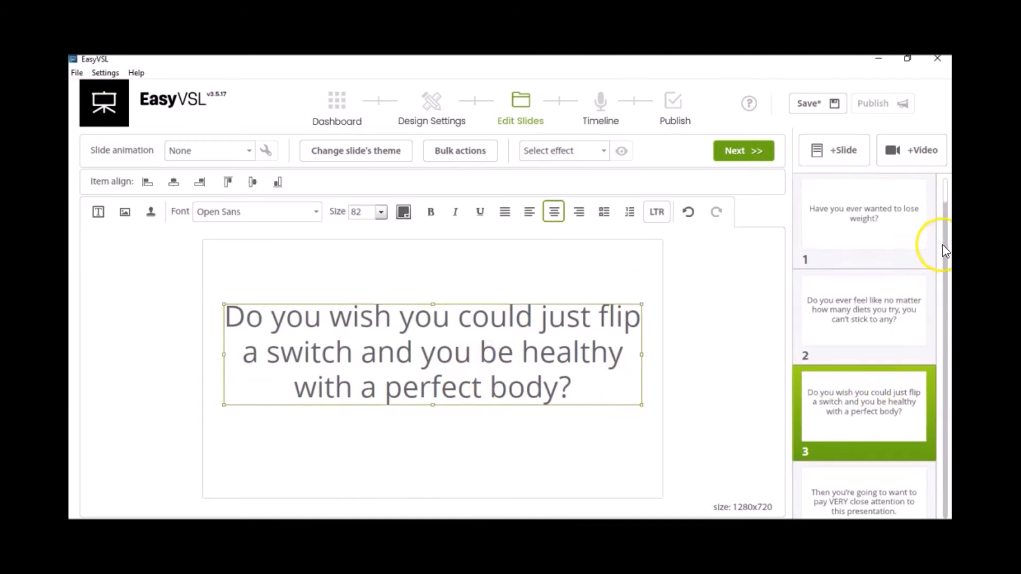
left_click(942, 279)
left_click_drag(942, 220, 934, 497)
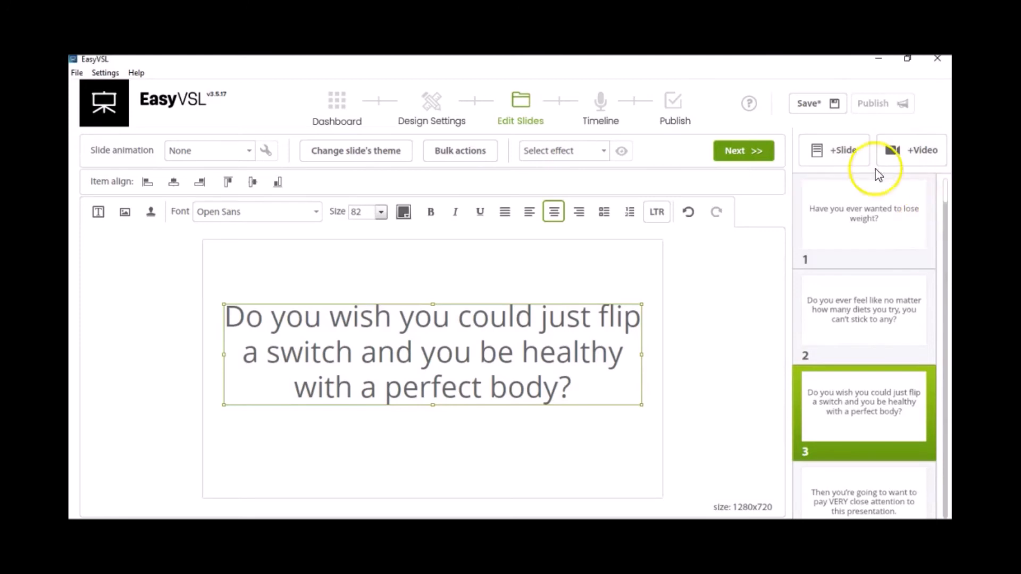
left_click(830, 103)
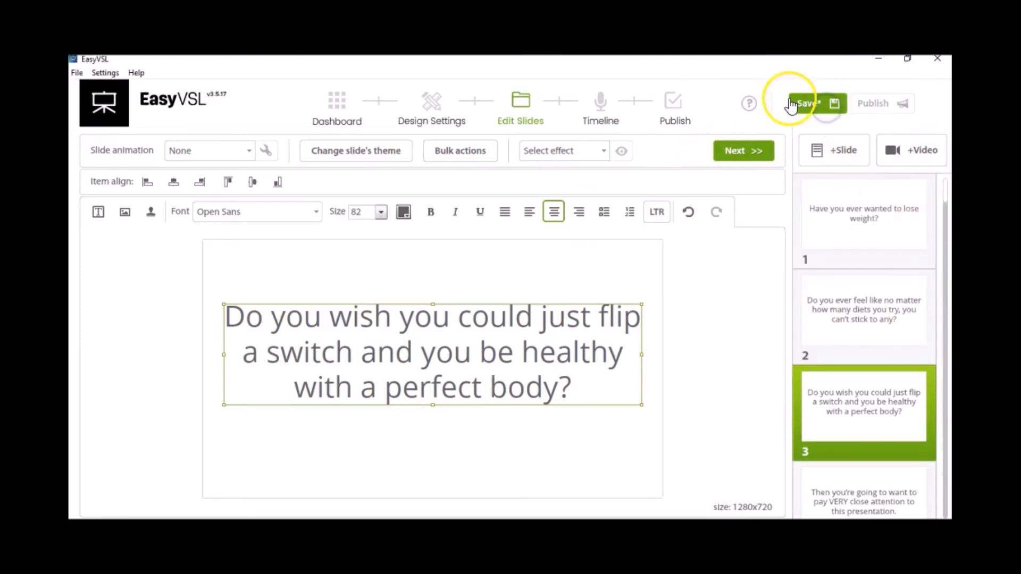
left_click(846, 104)
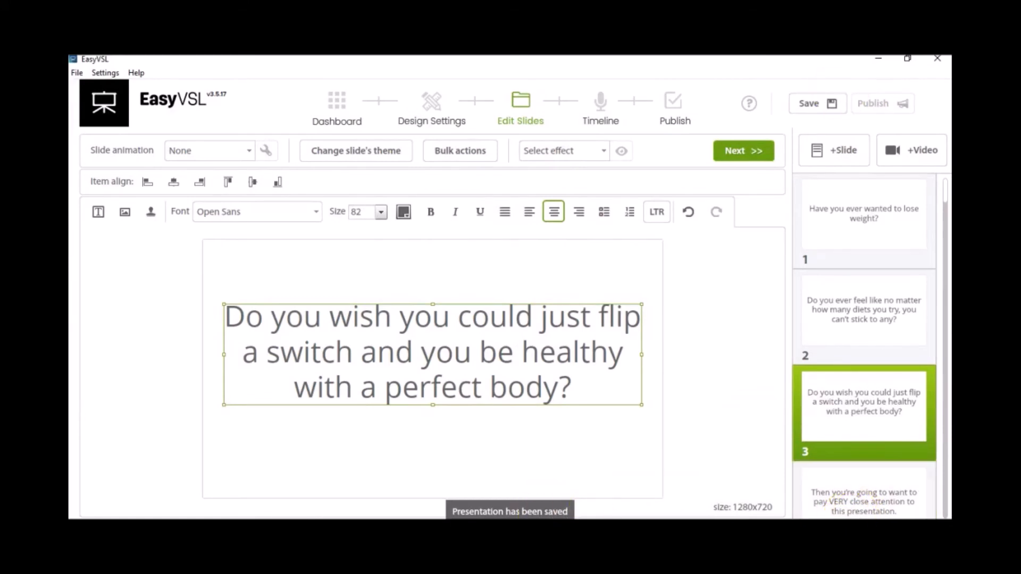
left_click(755, 153)
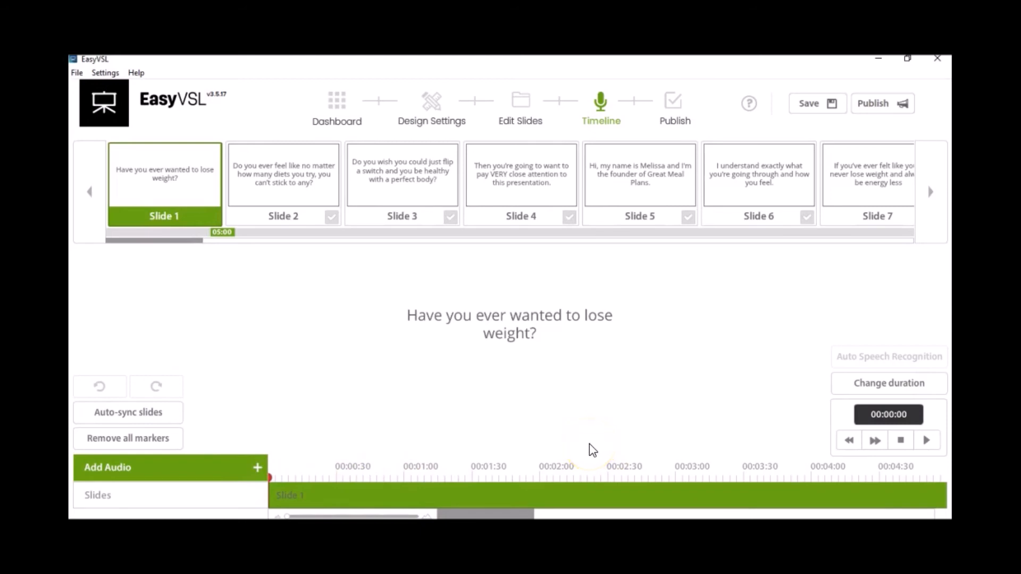
left_click(666, 425)
mouse_move(561, 541)
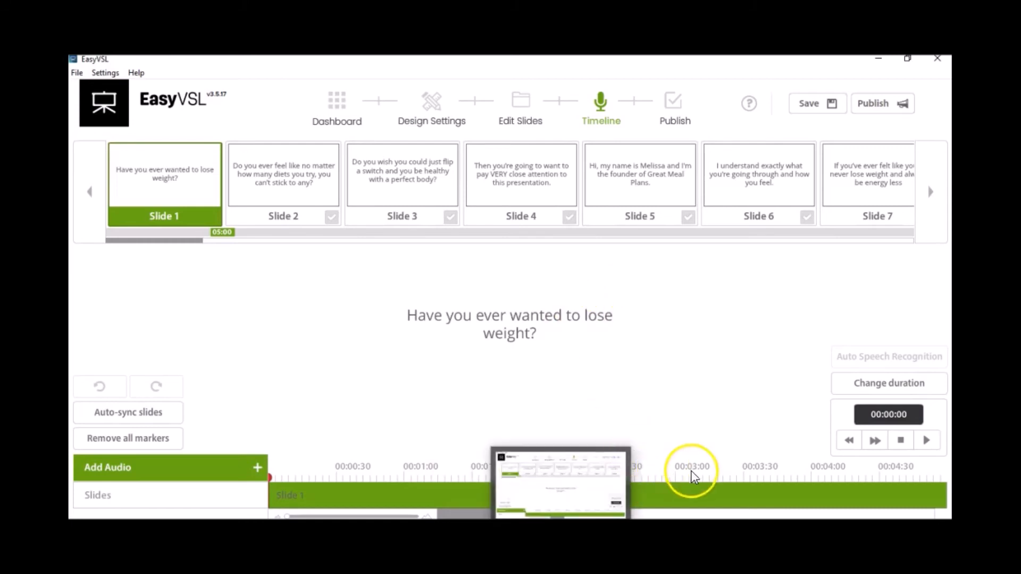
mouse_move(351, 542)
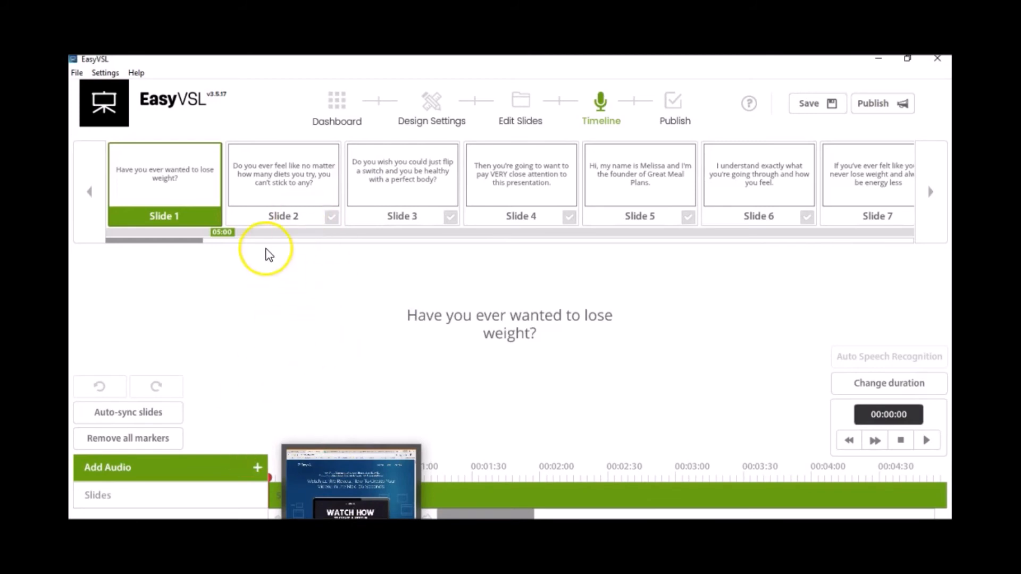
left_click(312, 455)
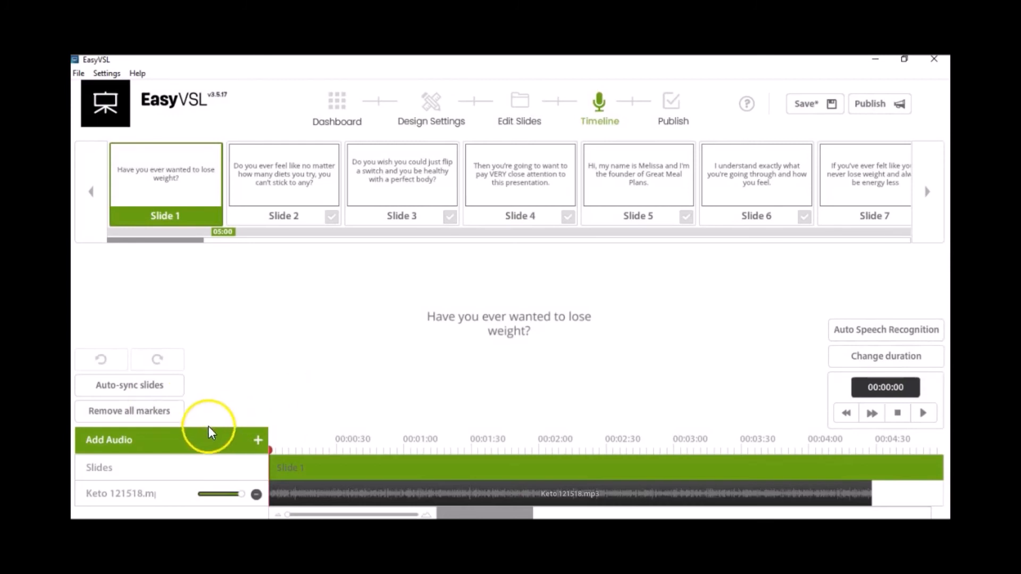
Step: Show the options for adding audio to the timeline and close them without adding another track
left_click(207, 445)
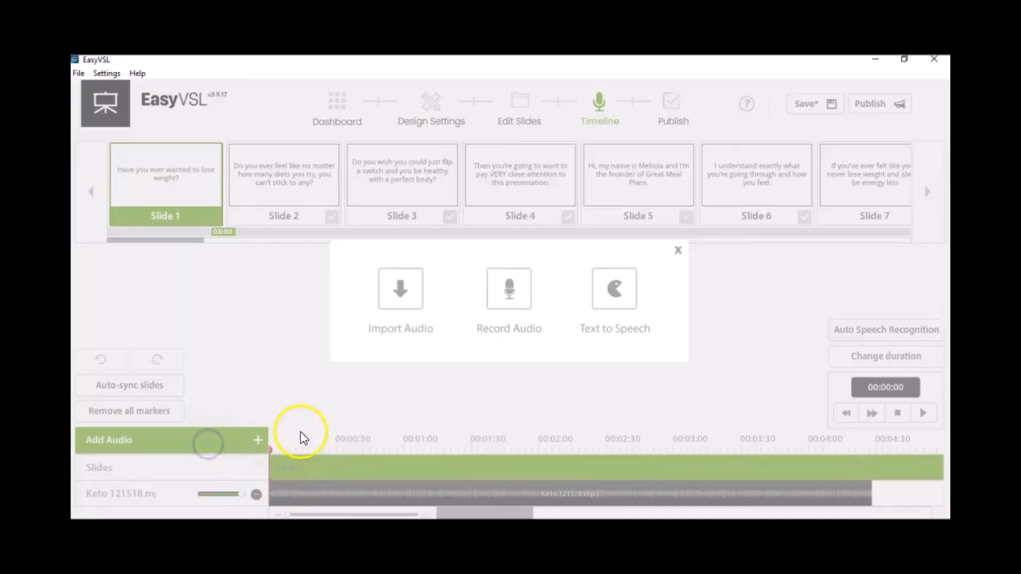
left_click(678, 251)
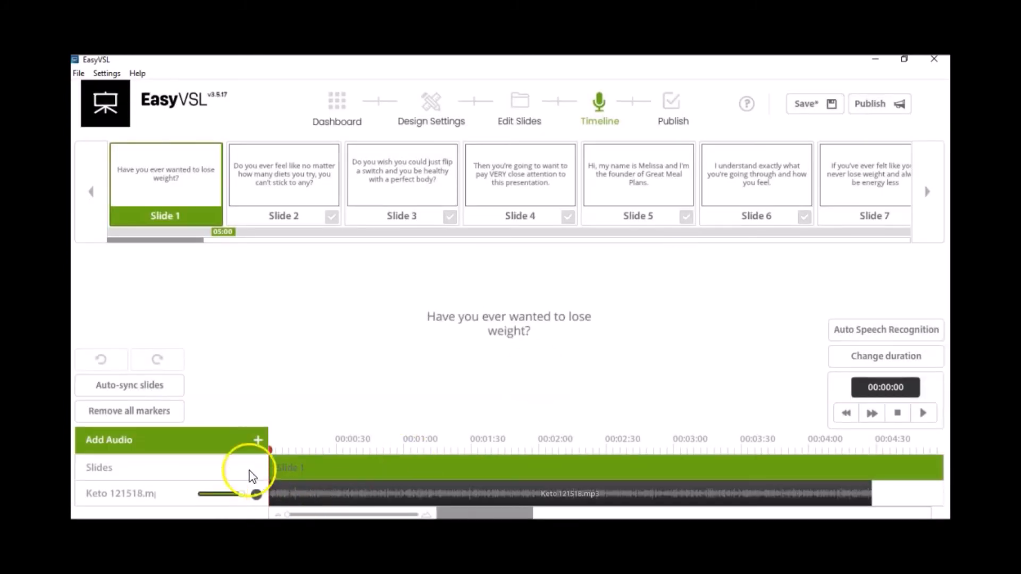
left_click_drag(272, 451, 259, 455)
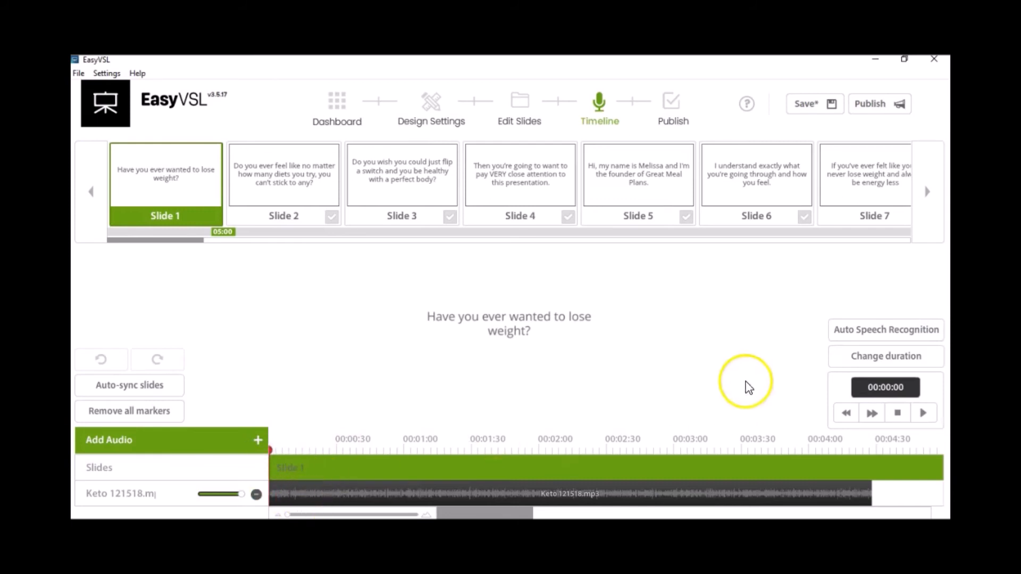
Step: Play the Keto audio from the start, sync slides 2 through 9 by selecting each one as its line is spoken, and stop playback
left_click(923, 414)
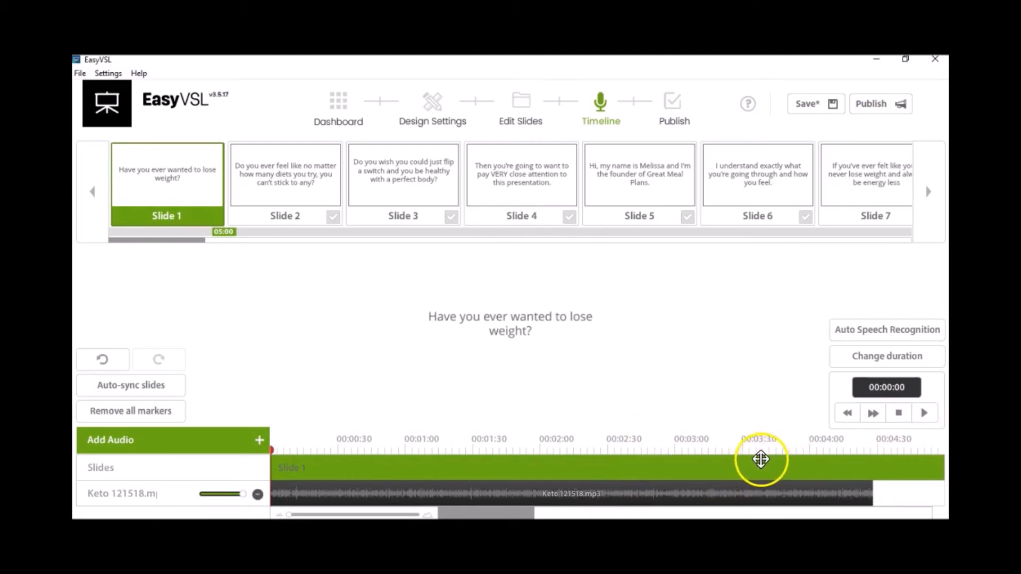
left_click(914, 416)
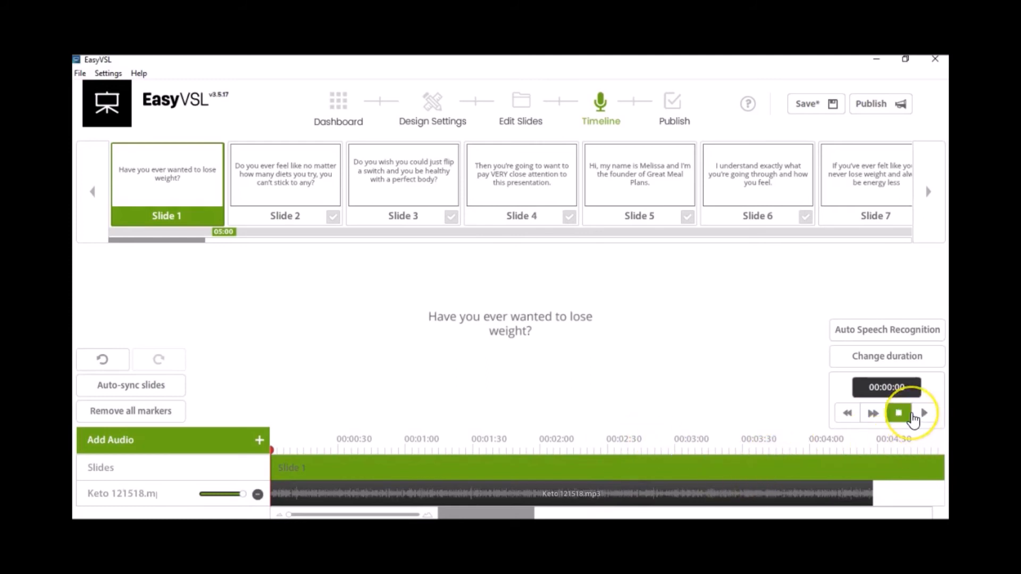
left_click(924, 415)
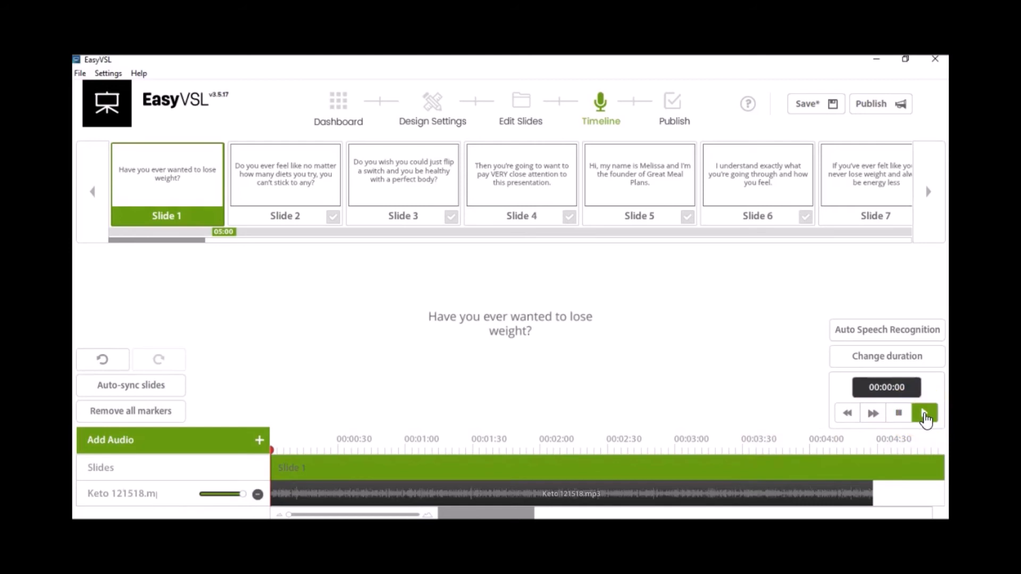
left_click(925, 418)
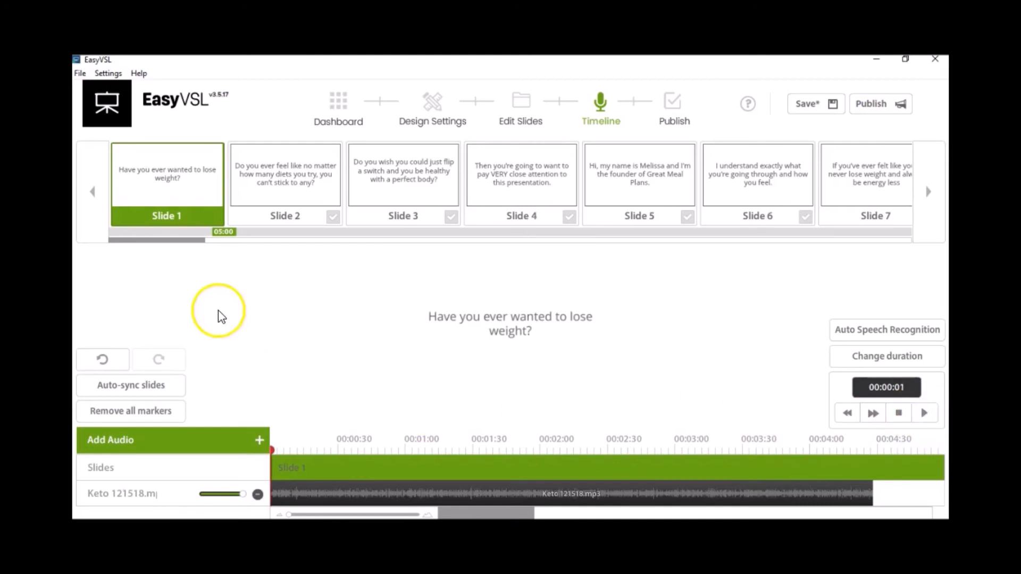
left_click(286, 196)
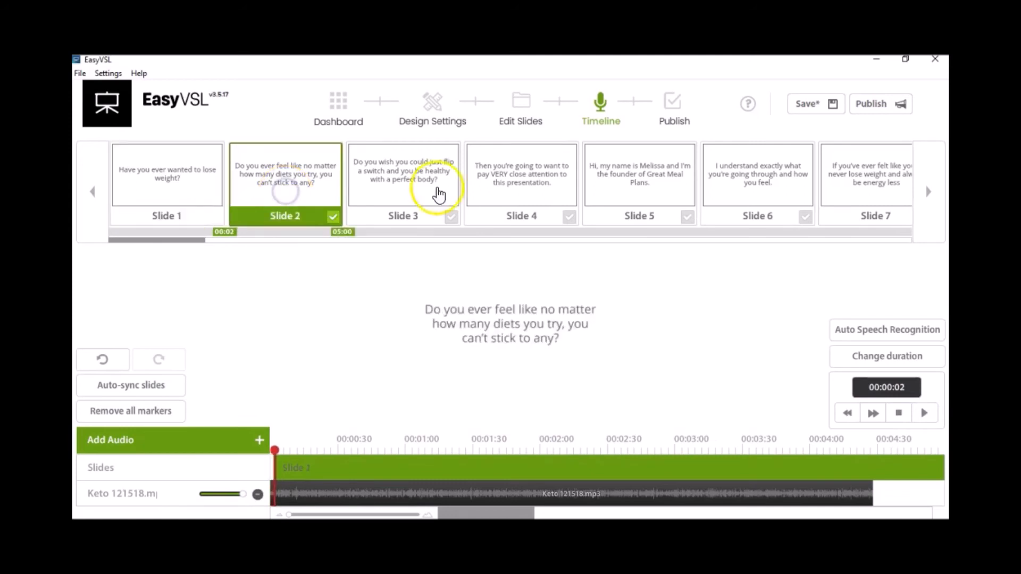
left_click(407, 183)
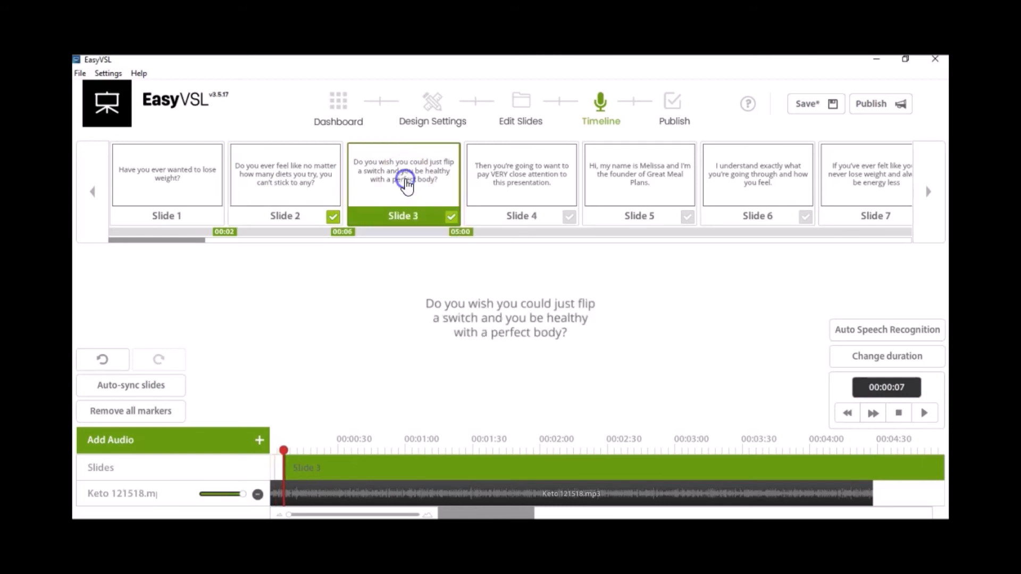
left_click(532, 187)
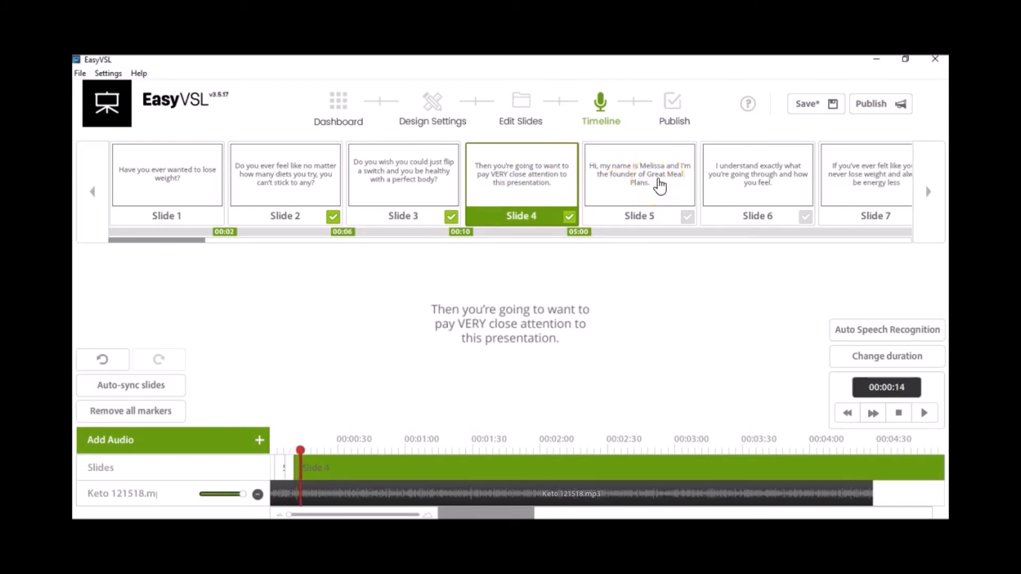
left_click(660, 186)
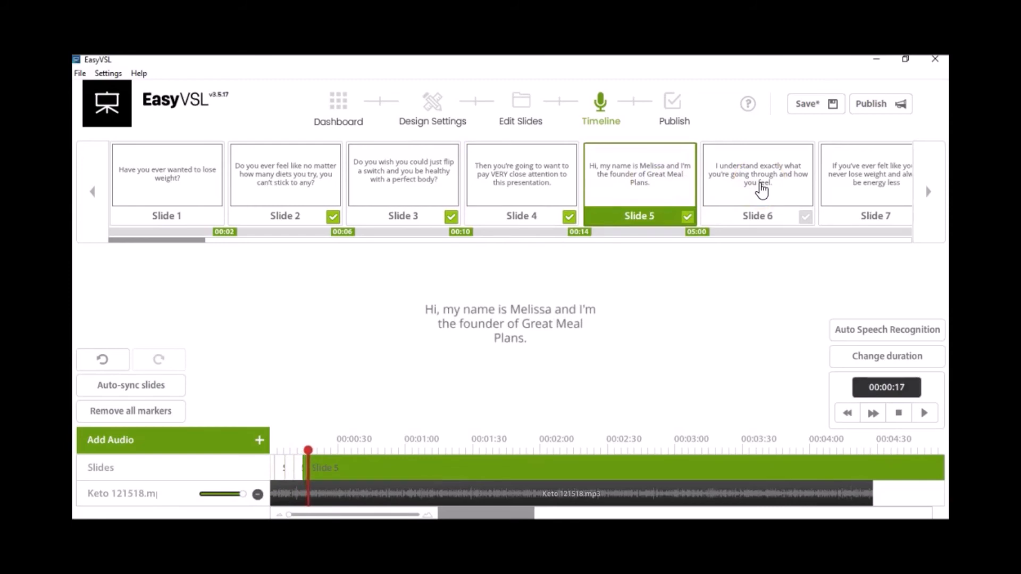
left_click(761, 189)
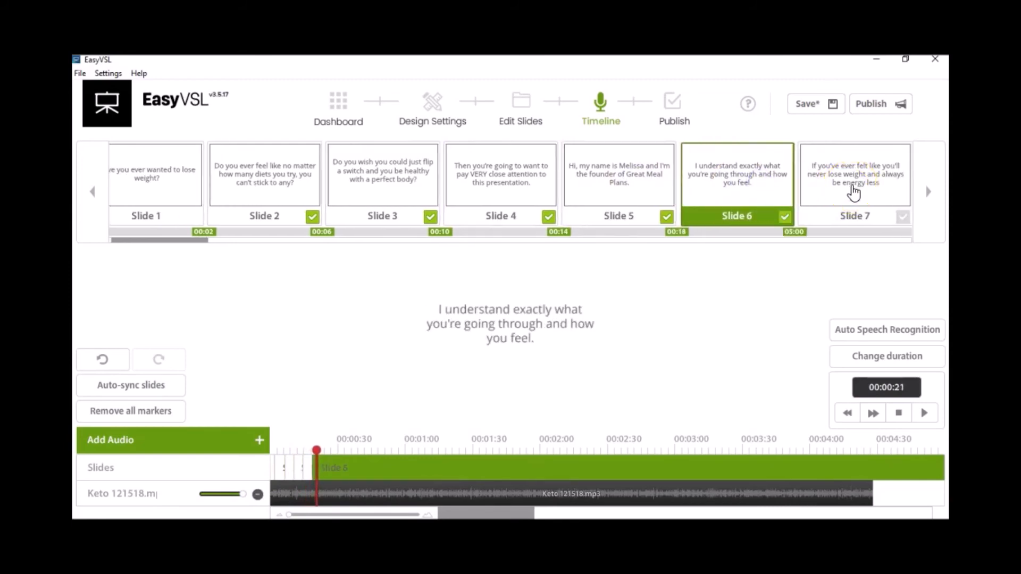
left_click(853, 192)
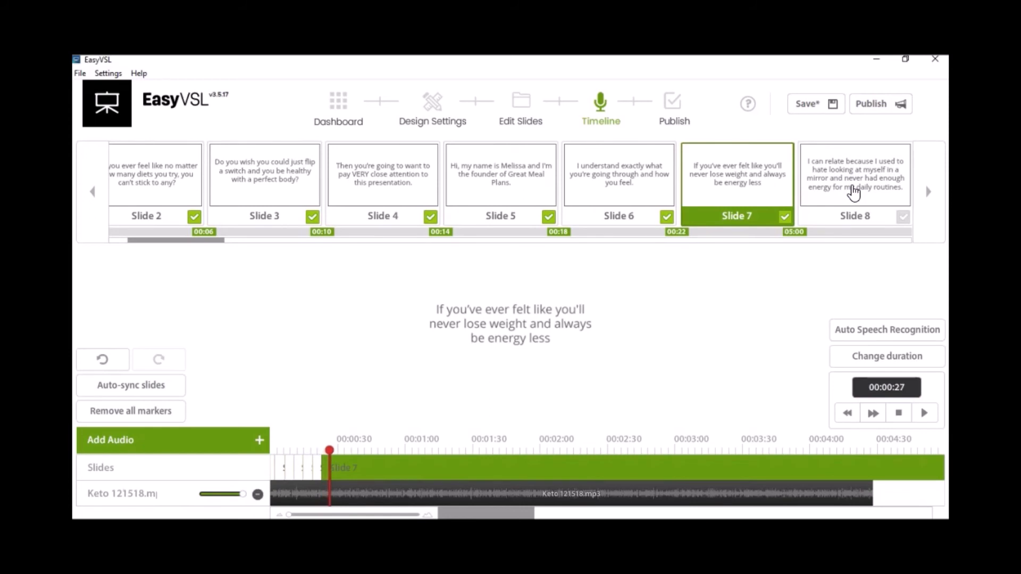
left_click(854, 192)
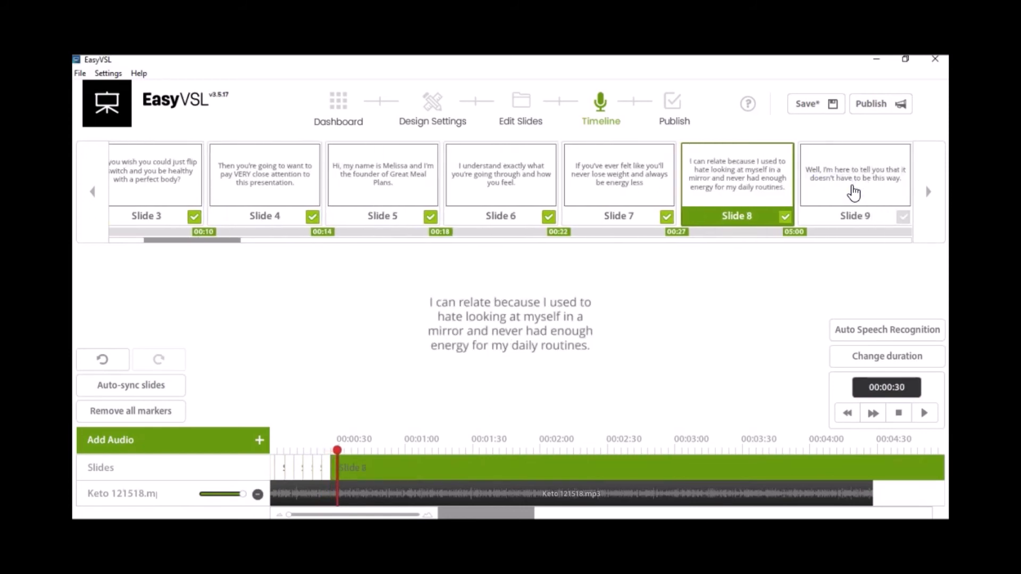
left_click(853, 193)
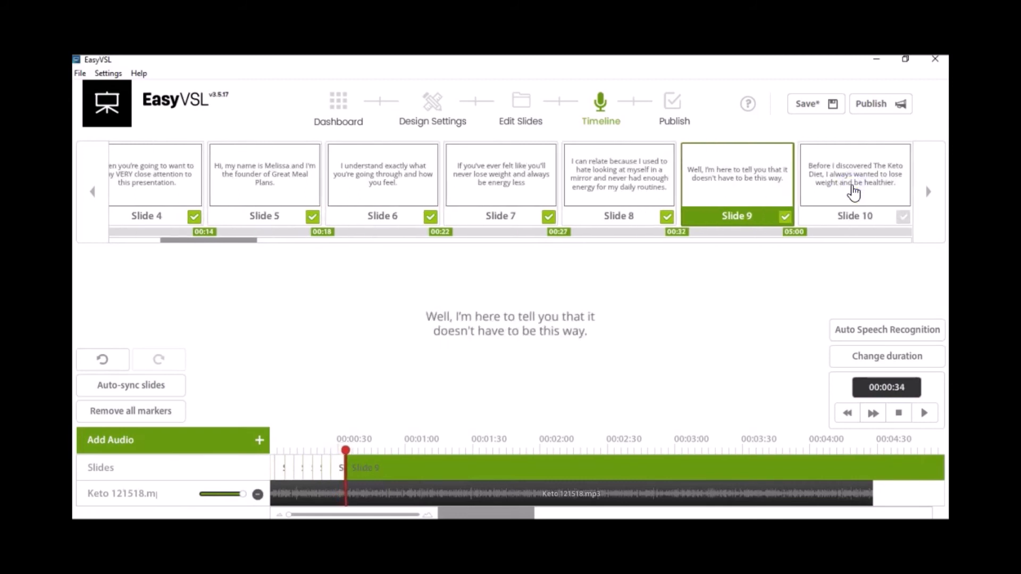
left_click(898, 412)
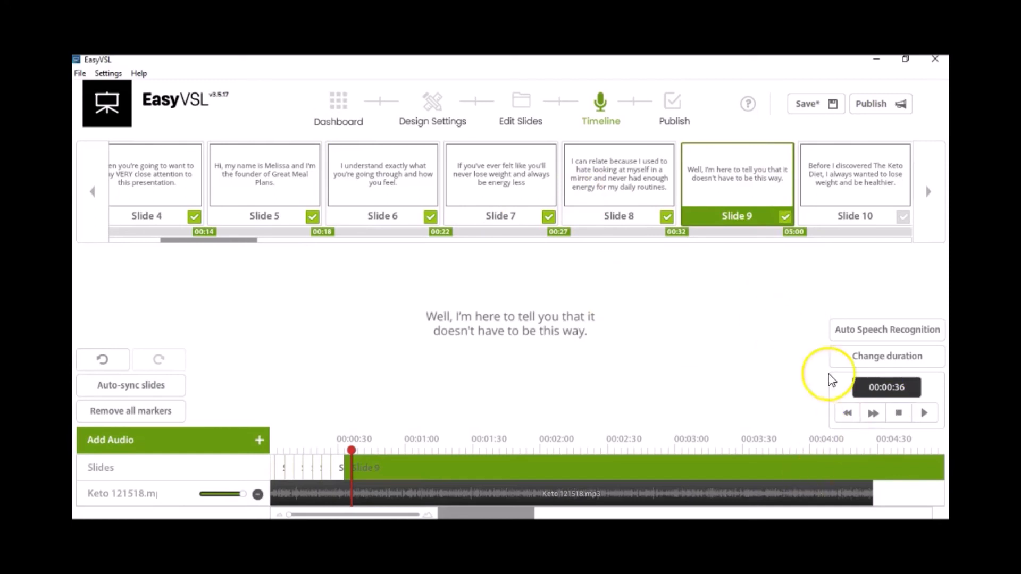
Step: Save the synced presentation and open its publish settings despite the unsynced slides
left_click(831, 104)
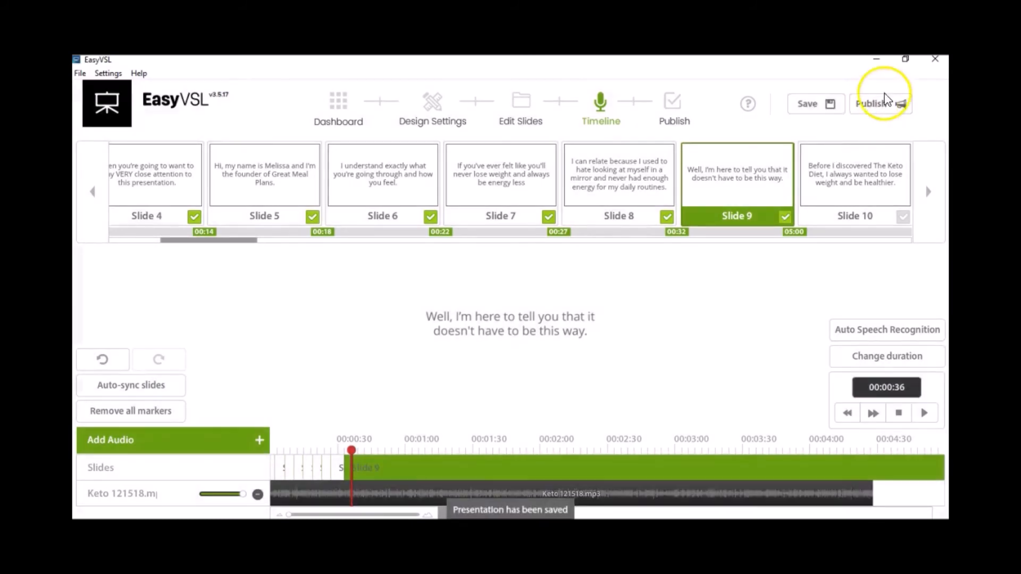
left_click(882, 109)
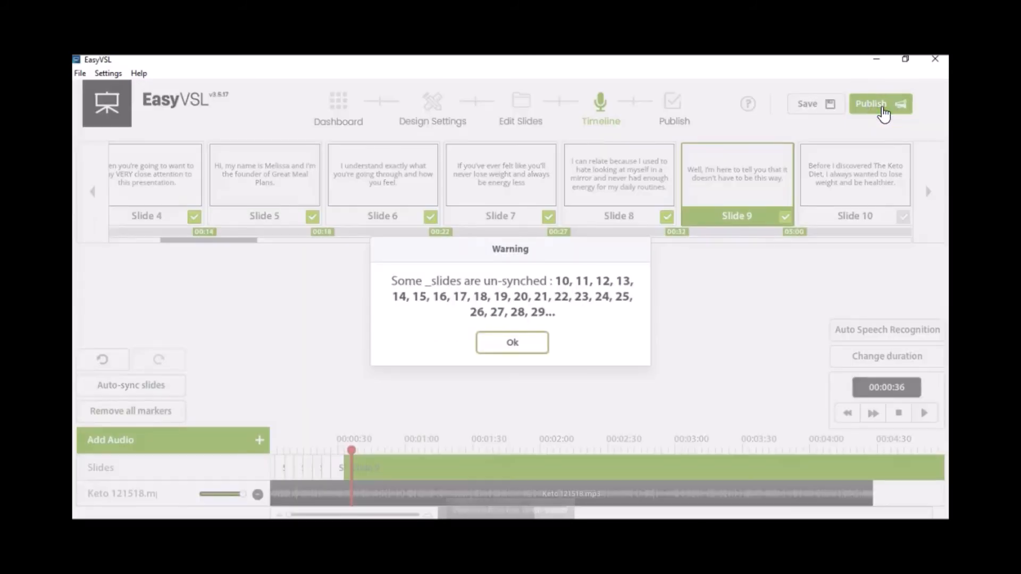
left_click(518, 344)
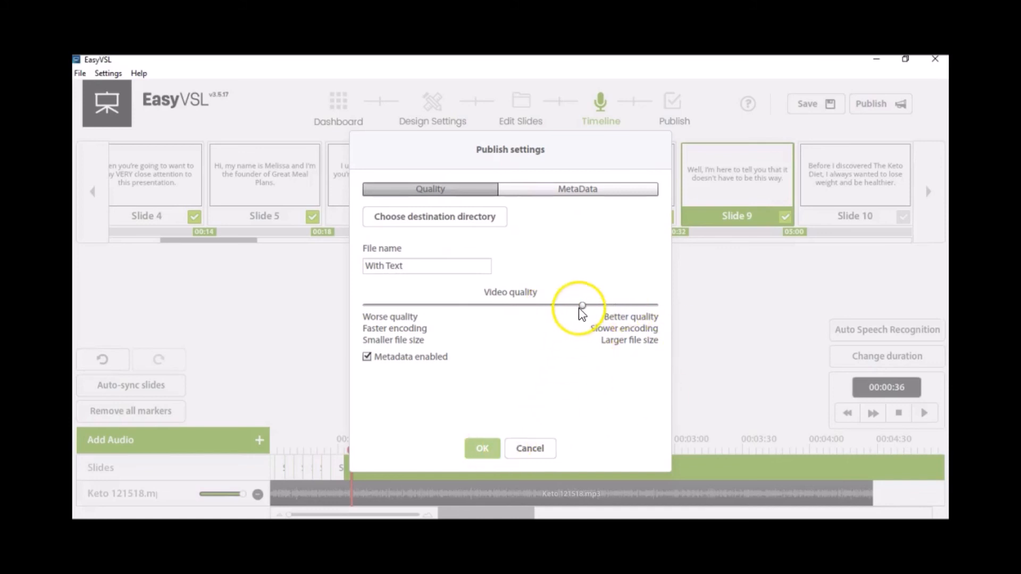
Step: Set the published video's quality to the maximum and choose the Desktop as its destination directory
left_click_drag(579, 312, 711, 308)
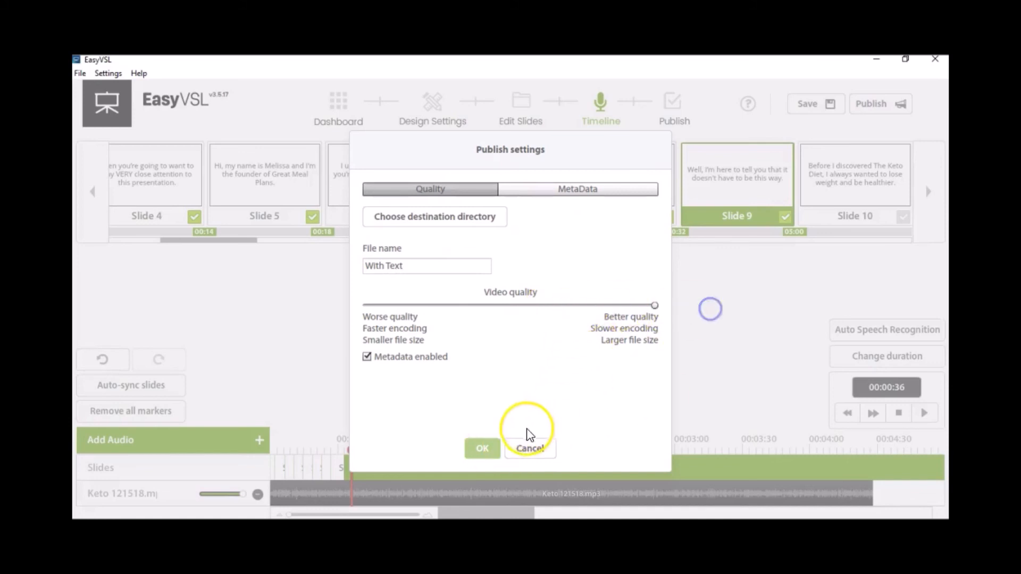
left_click(467, 217)
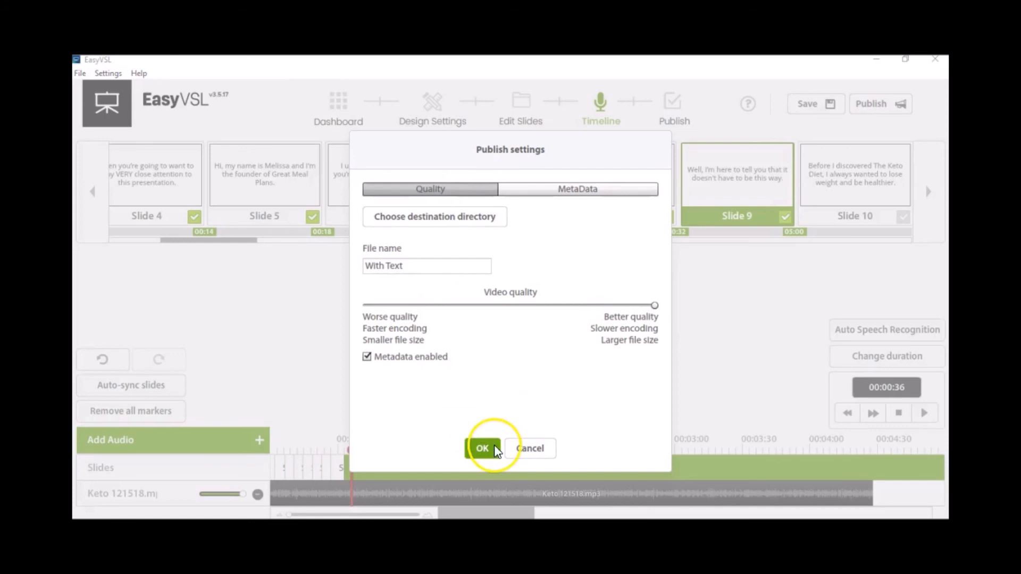
left_click_drag(243, 290, 268, 142)
left_click(196, 181)
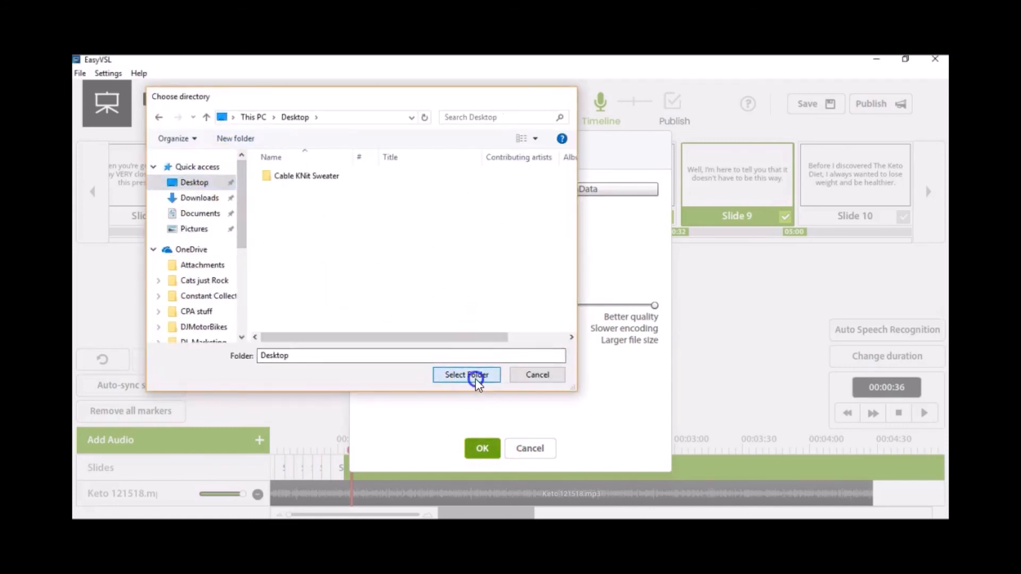
left_click(475, 376)
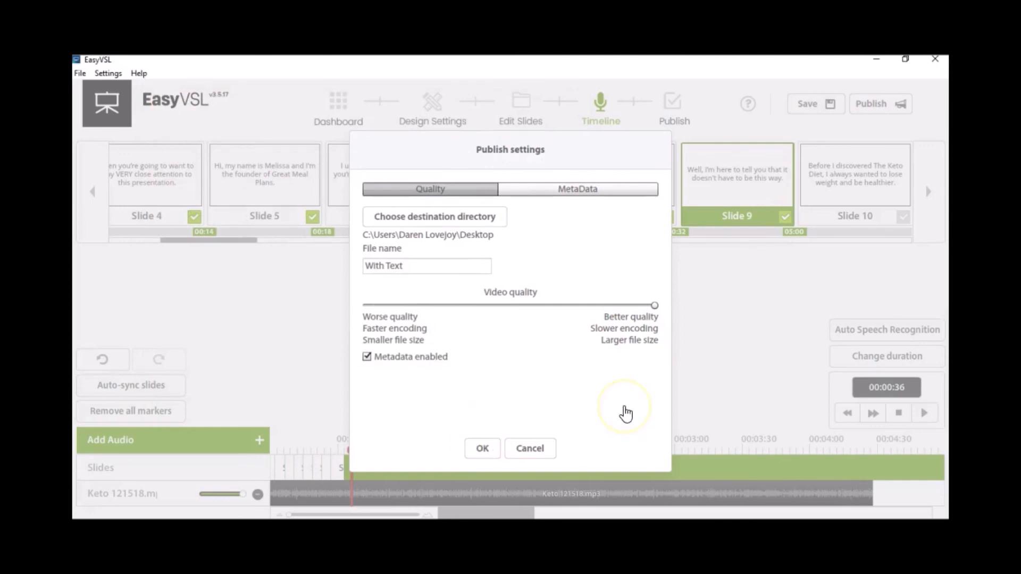